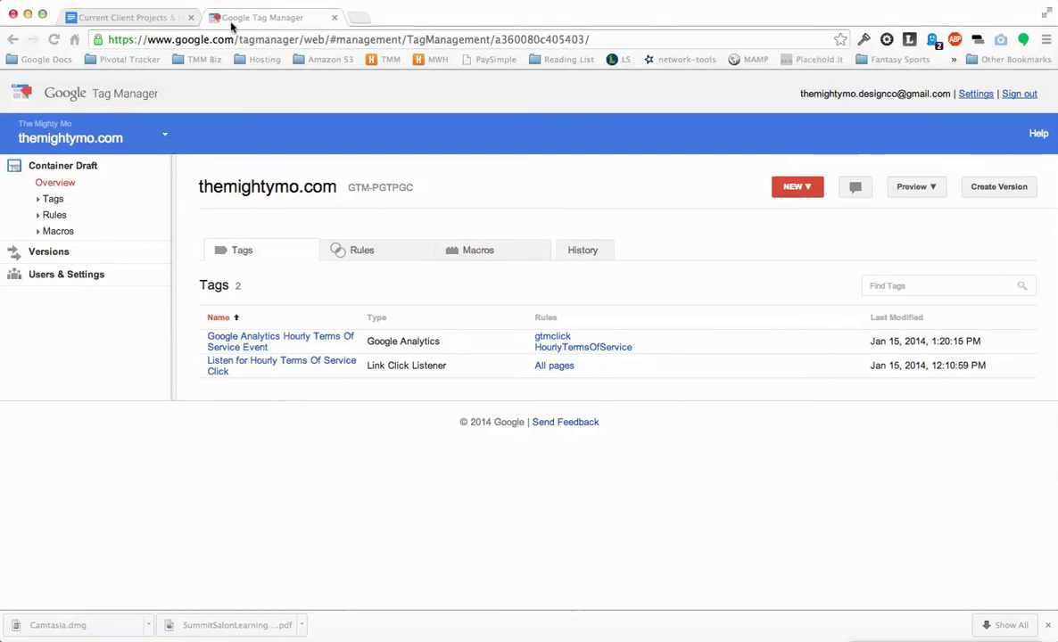
# Point out the tagmanager web address, preview the New item types, and expand the Tags list
pyautogui.moveTo(234, 39); pyautogui.dragTo(277, 40)
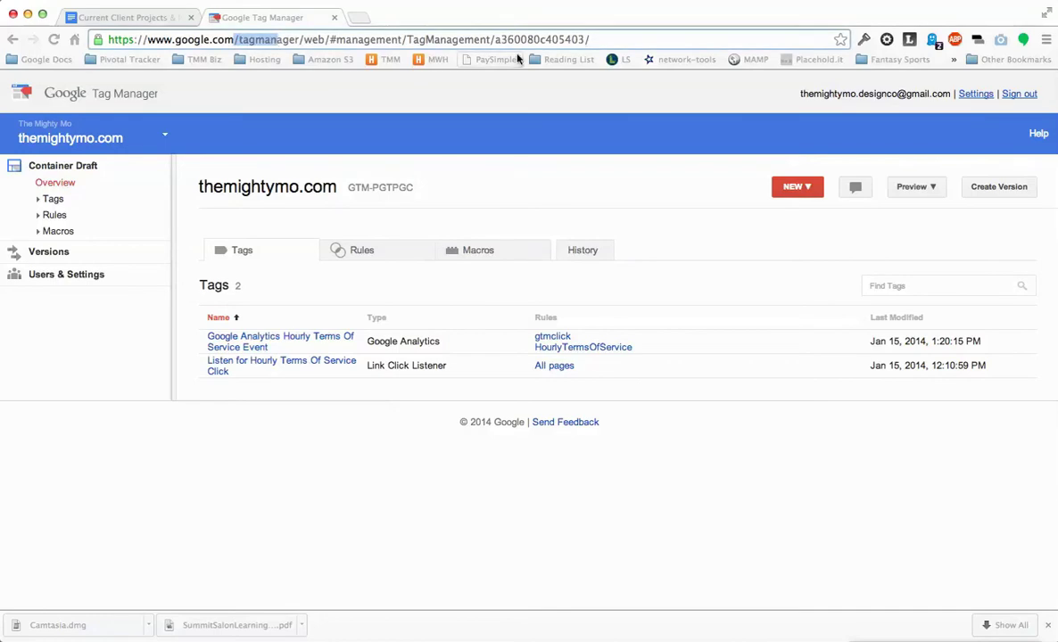
pyautogui.click(797, 186)
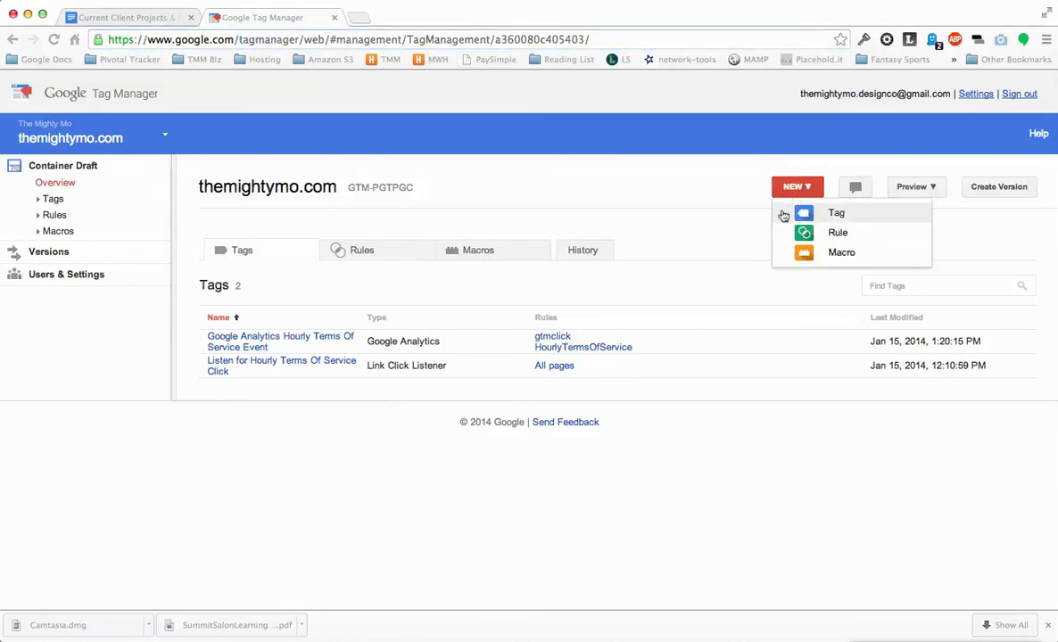
pyautogui.click(638, 197)
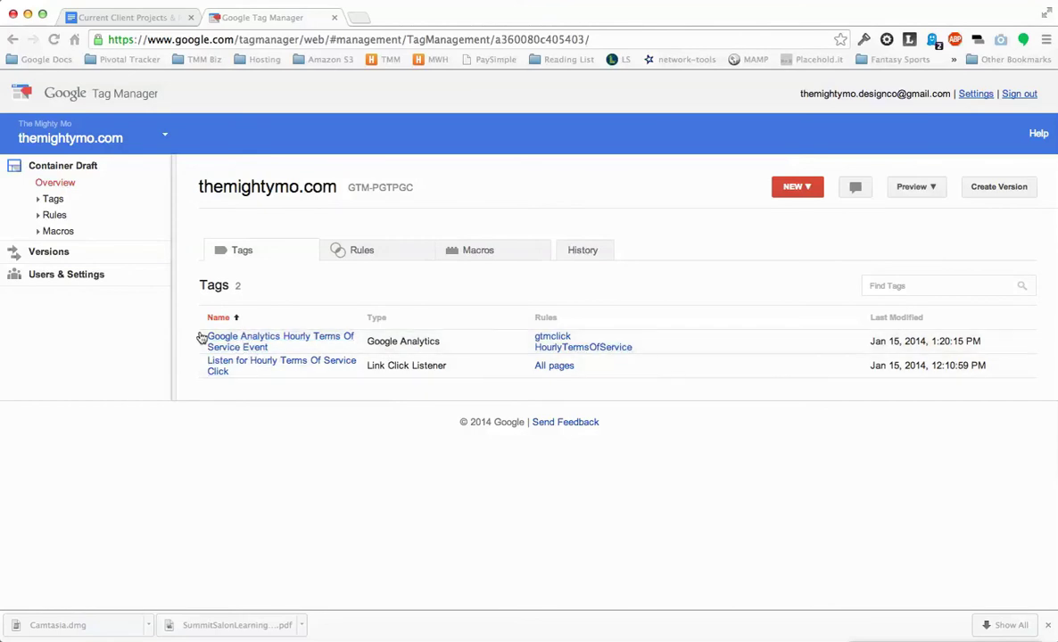
pyautogui.click(52, 198)
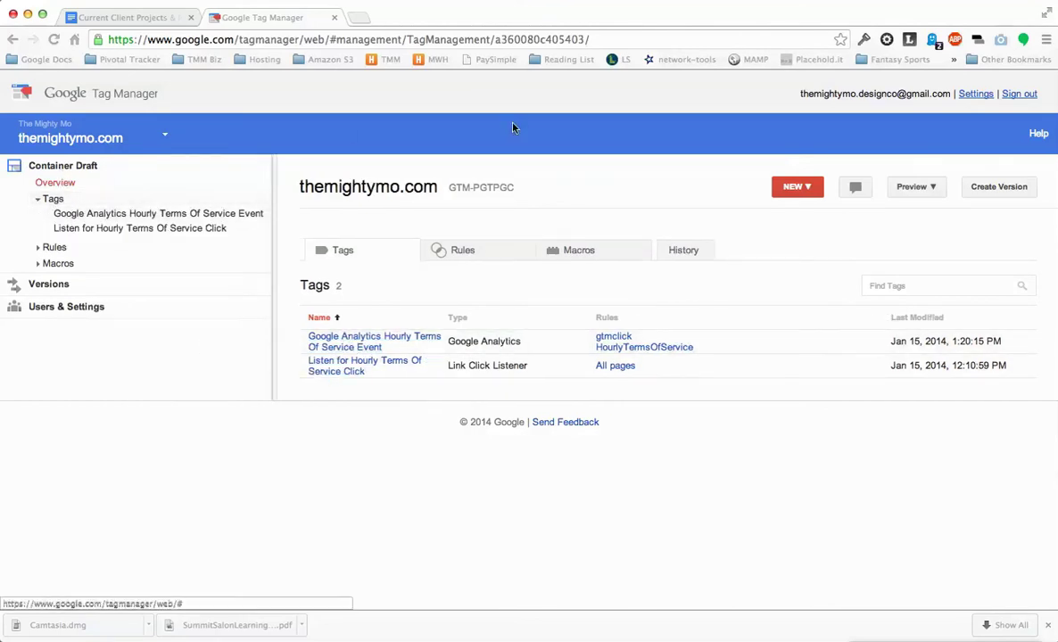
# Review the Listen for Hourly Terms Of Service Click tag: Link Click Listener, 2000 ms wait, All pages
pyautogui.click(321, 366)
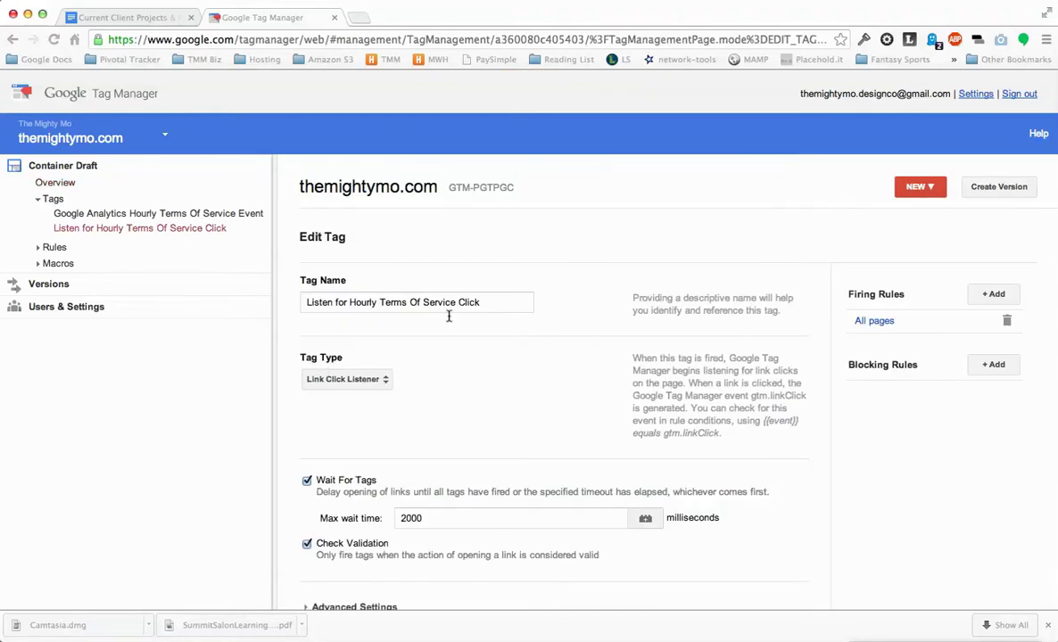
pyautogui.moveTo(491, 302)
pyautogui.mouseDown()
pyautogui.moveTo(310, 302)
pyautogui.moveTo(491, 302)
pyautogui.mouseUp()
pyautogui.click(492, 302)
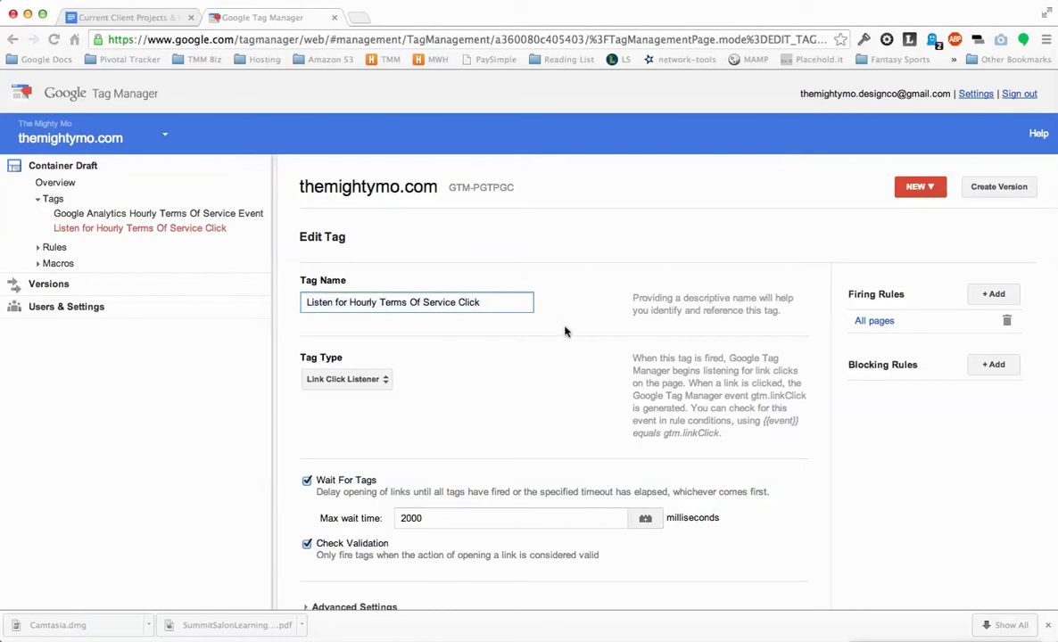
pyautogui.scroll(-2, 565, 331)
pyautogui.scroll(-2, 565, 332)
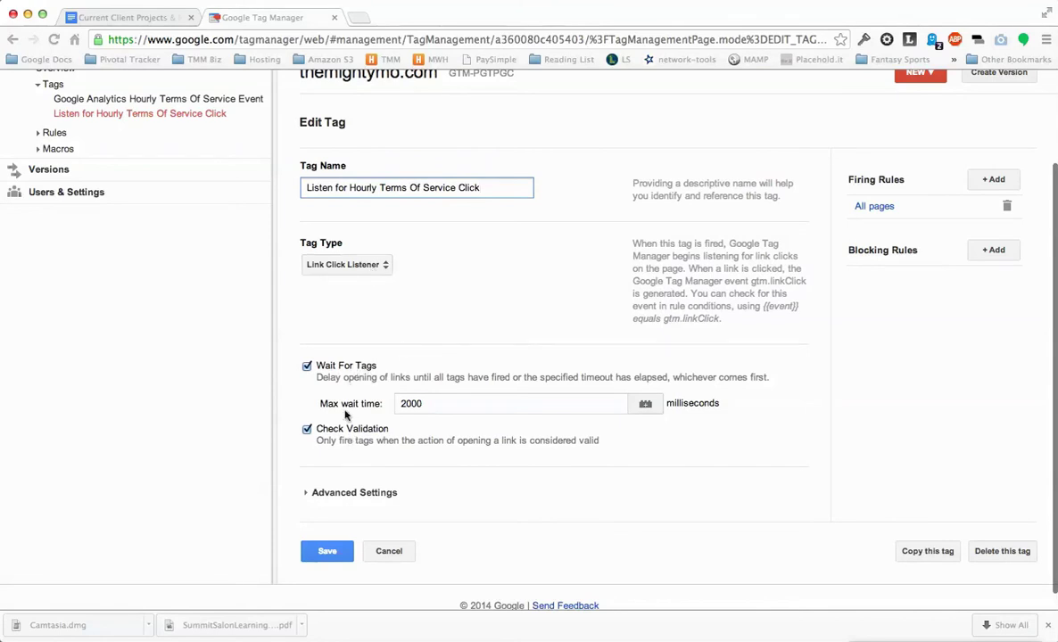
pyautogui.click(333, 493)
pyautogui.scroll(-3, 333, 497)
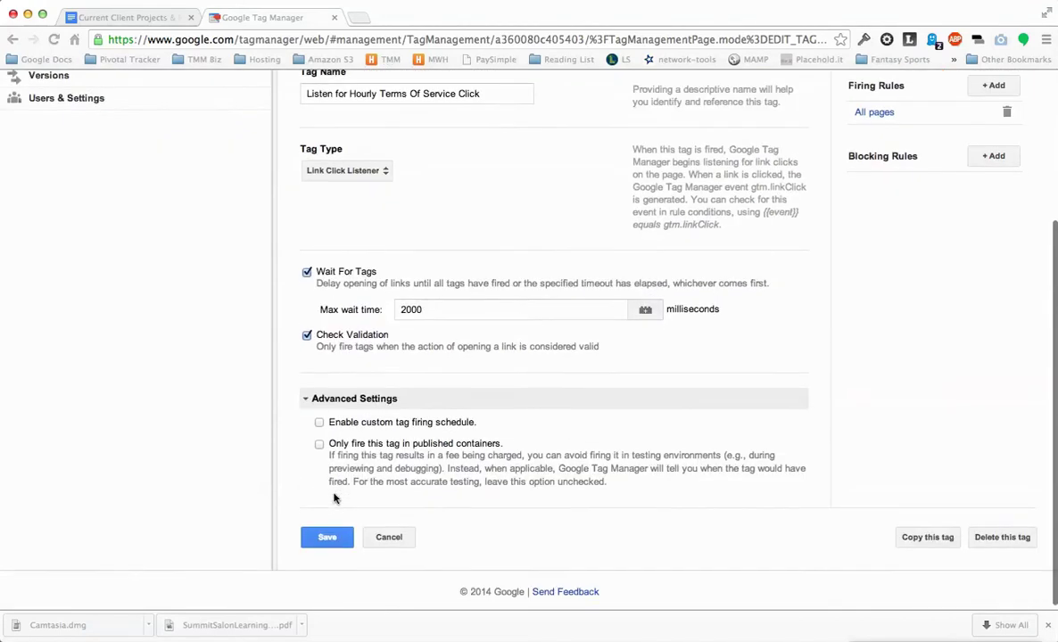
pyautogui.scroll(5, 900, 278)
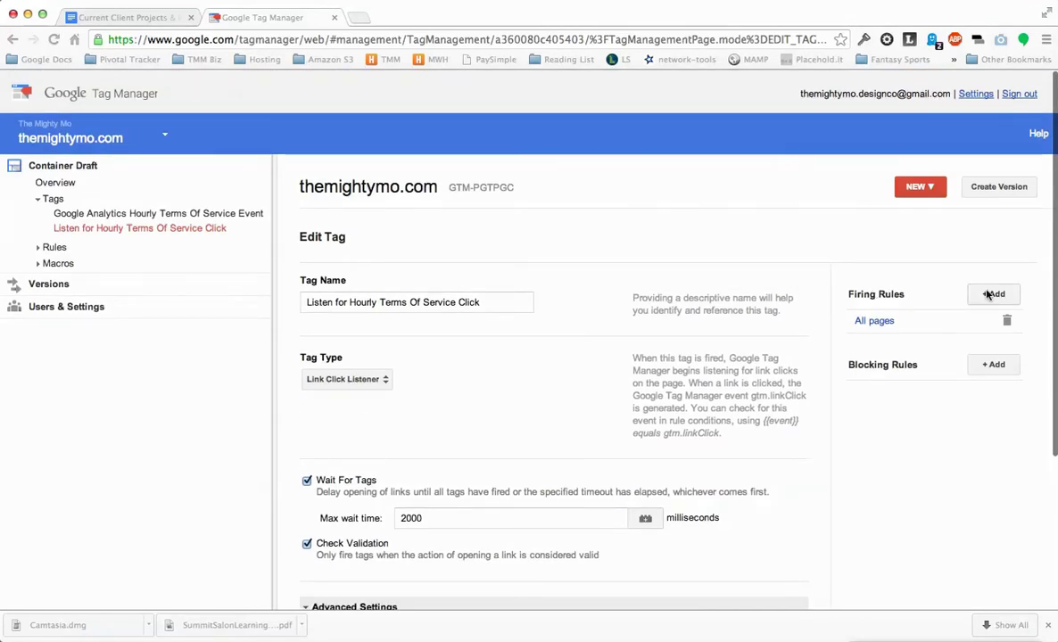
# Review the All pages firing rule ({{url}} matches RegEx .*) and cancel it unchanged
pyautogui.click(888, 323)
pyautogui.doubleClick(397, 224)
pyautogui.click(457, 224)
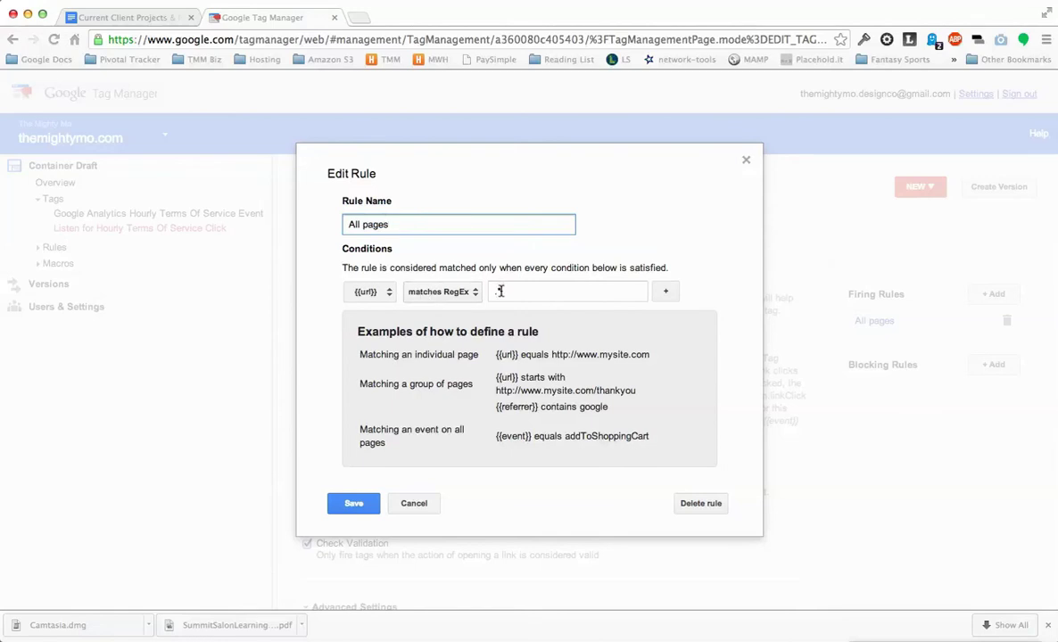
pyautogui.click(415, 502)
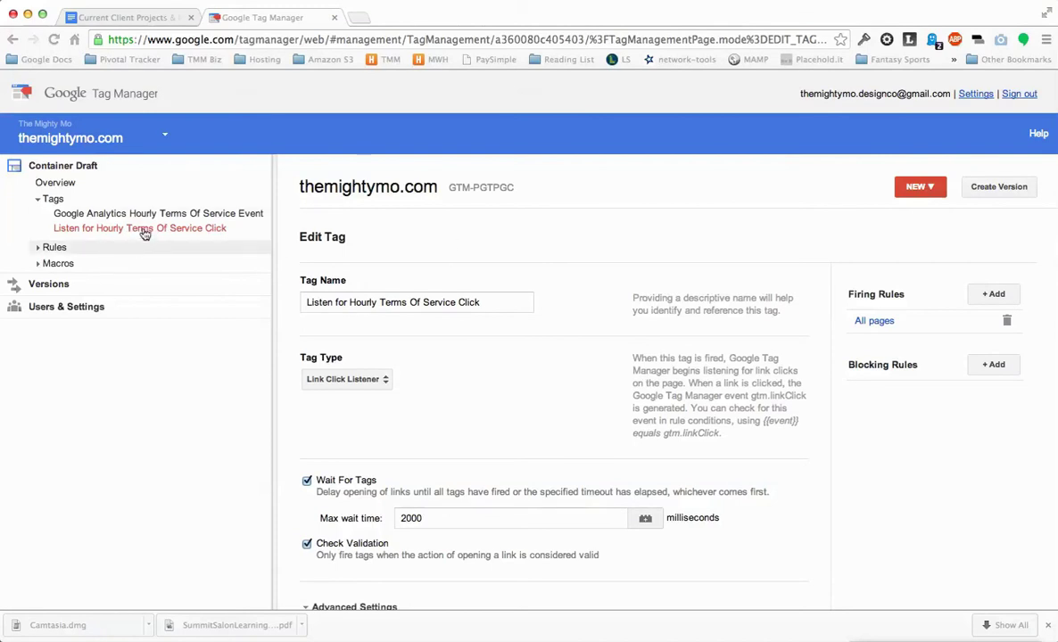
pyautogui.scroll(-5, 439, 397)
pyautogui.scroll(5, 479, 350)
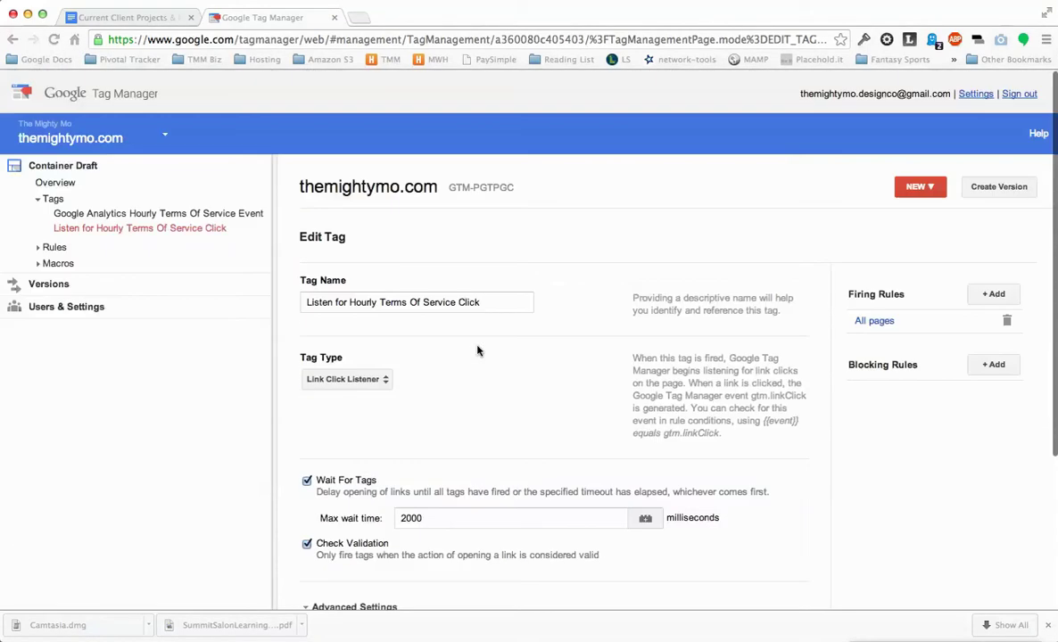
# Open the Google Analytics Hourly Terms Of Service Event tag from the sidebar
pyautogui.click(928, 189)
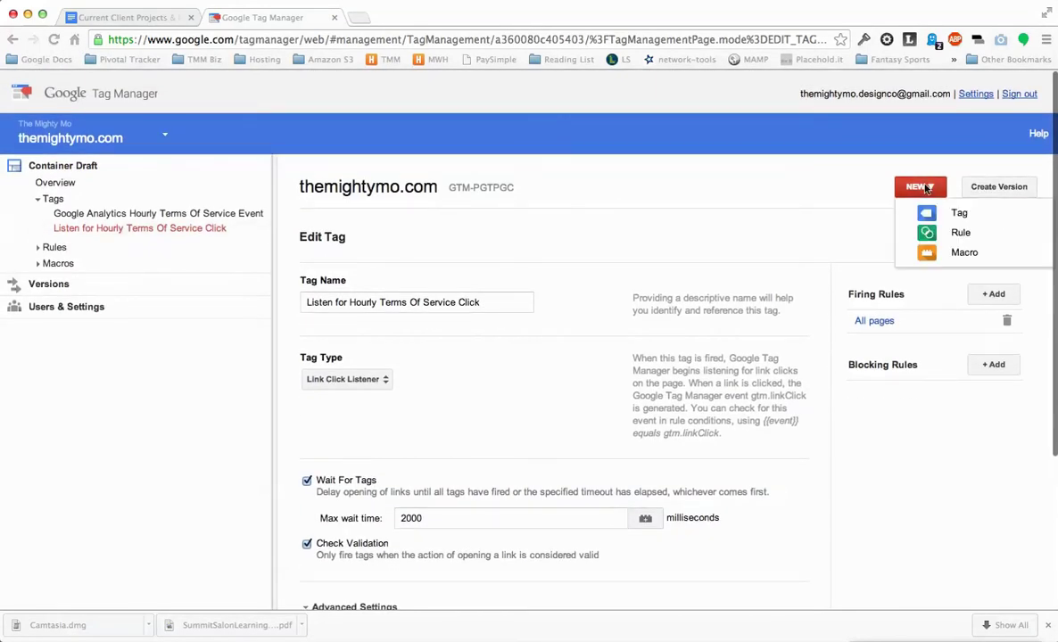
pyautogui.click(665, 173)
pyautogui.click(196, 213)
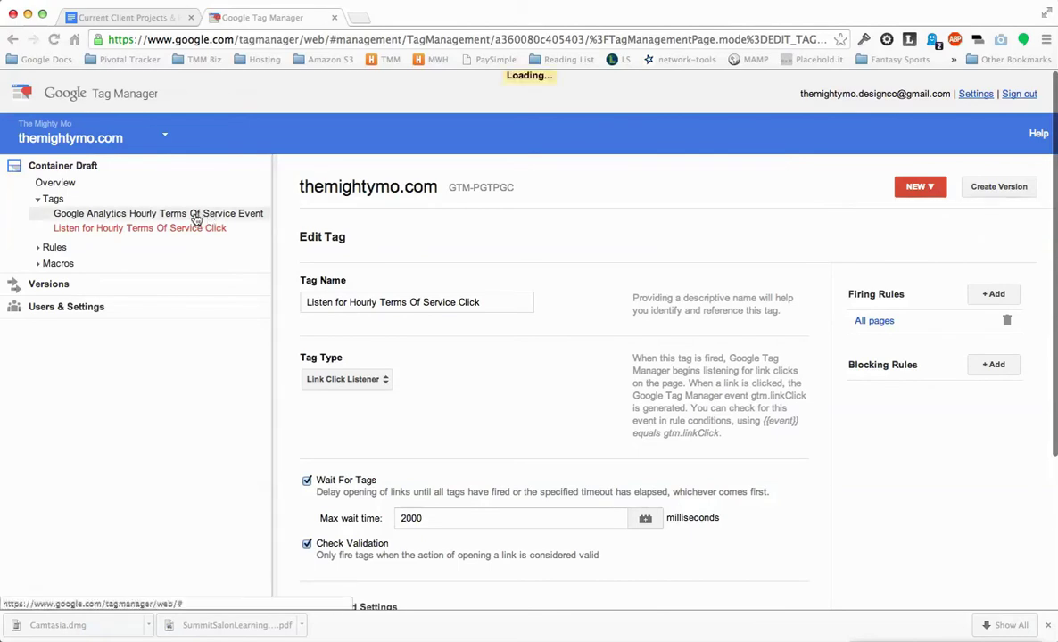
# Point out the event tag's name and its Google Analytics web property ID
pyautogui.tripleClick(366, 302)
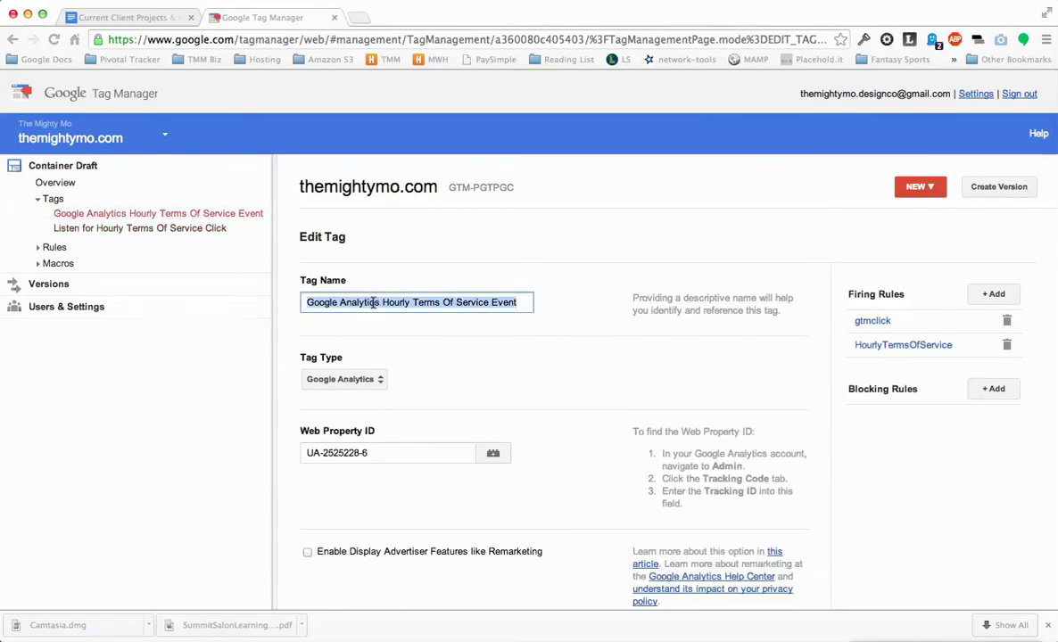
pyautogui.click(523, 303)
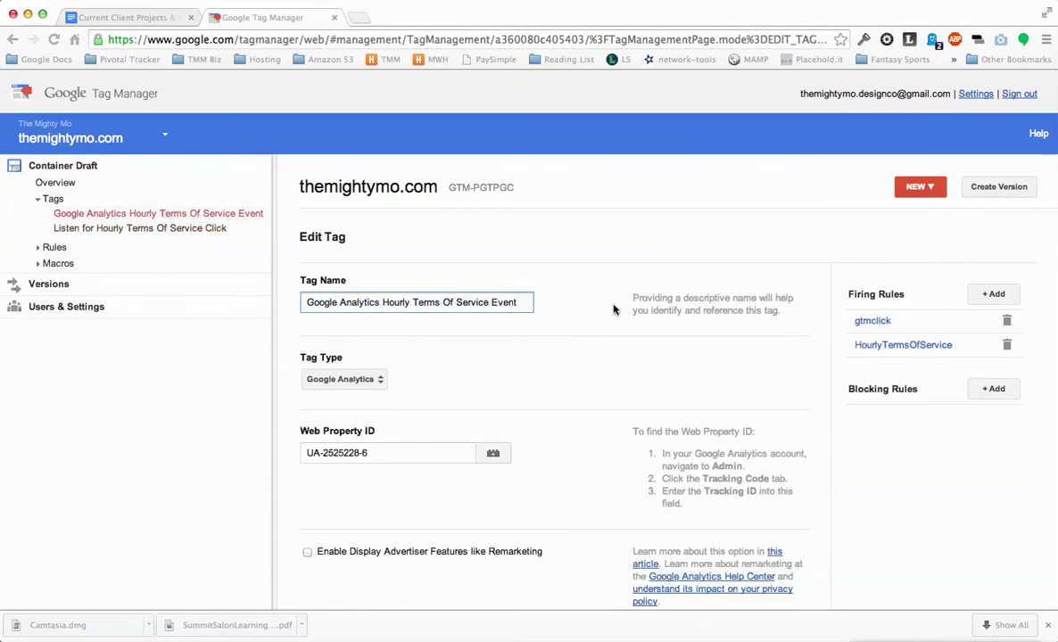
pyautogui.click(468, 373)
pyautogui.scroll(-2, 536, 374)
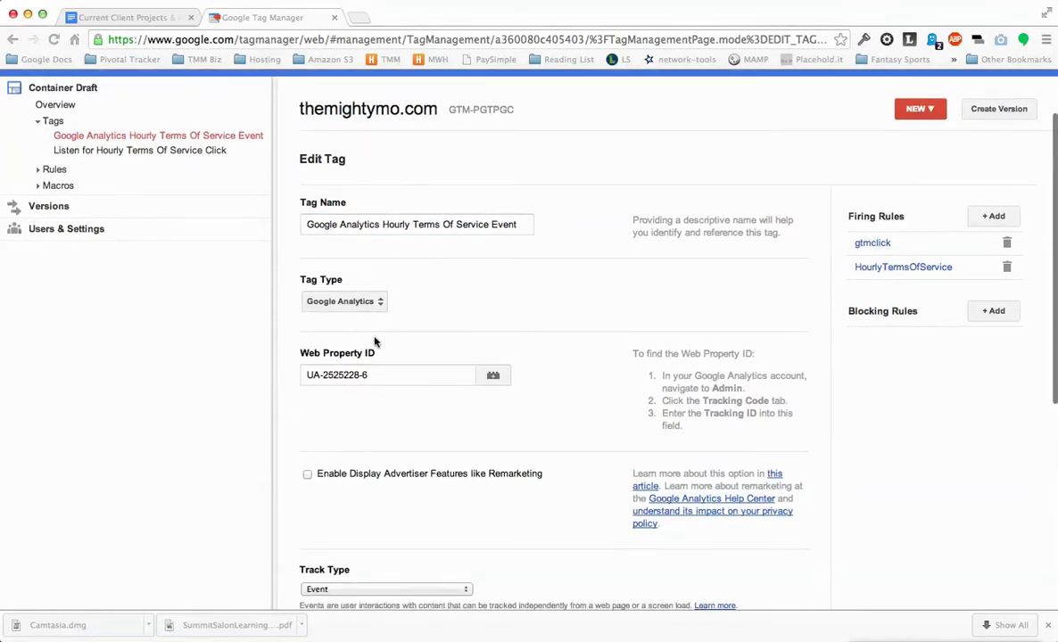
pyautogui.moveTo(378, 374); pyautogui.dragTo(305, 375)
pyautogui.click(495, 311)
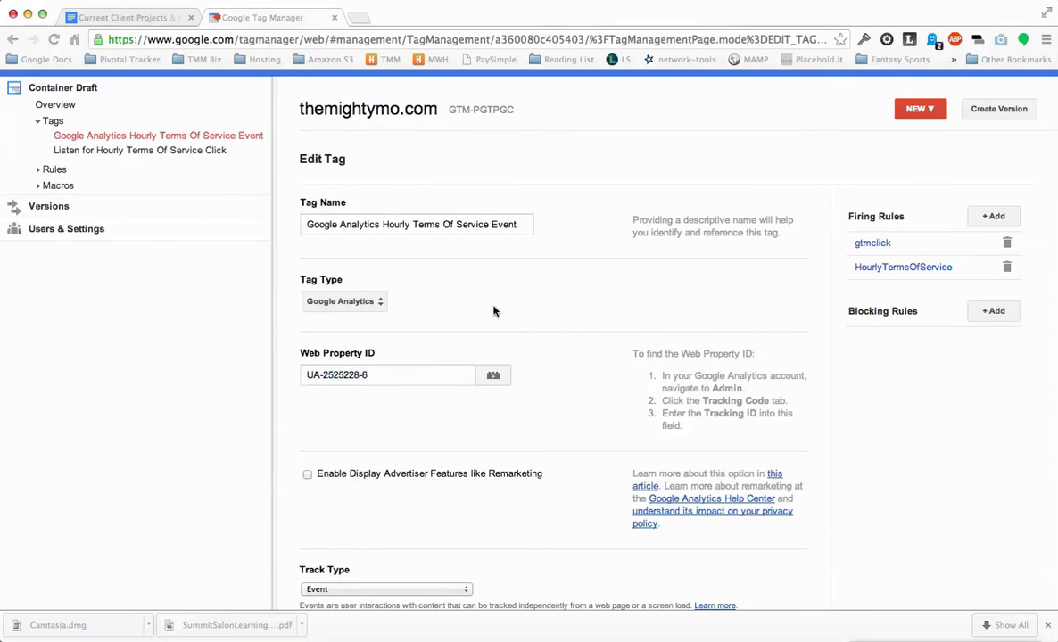
# Review the event fields: category {{event}}, action {{element url}}, label {{url path}}, Value left empty
pyautogui.scroll(-2, 620, 396)
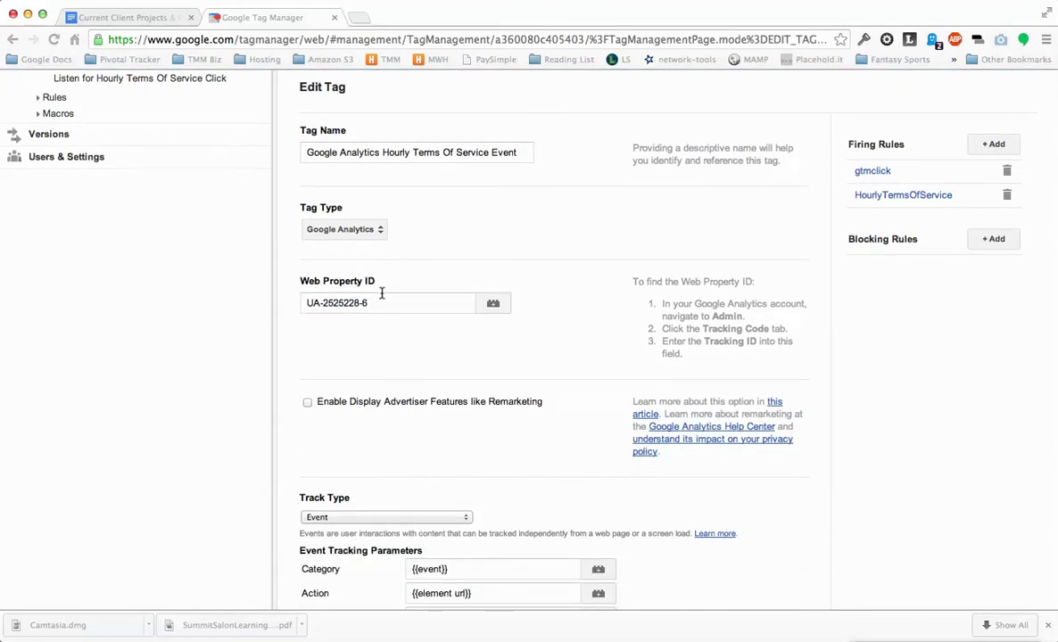
pyautogui.scroll(-2, 515, 369)
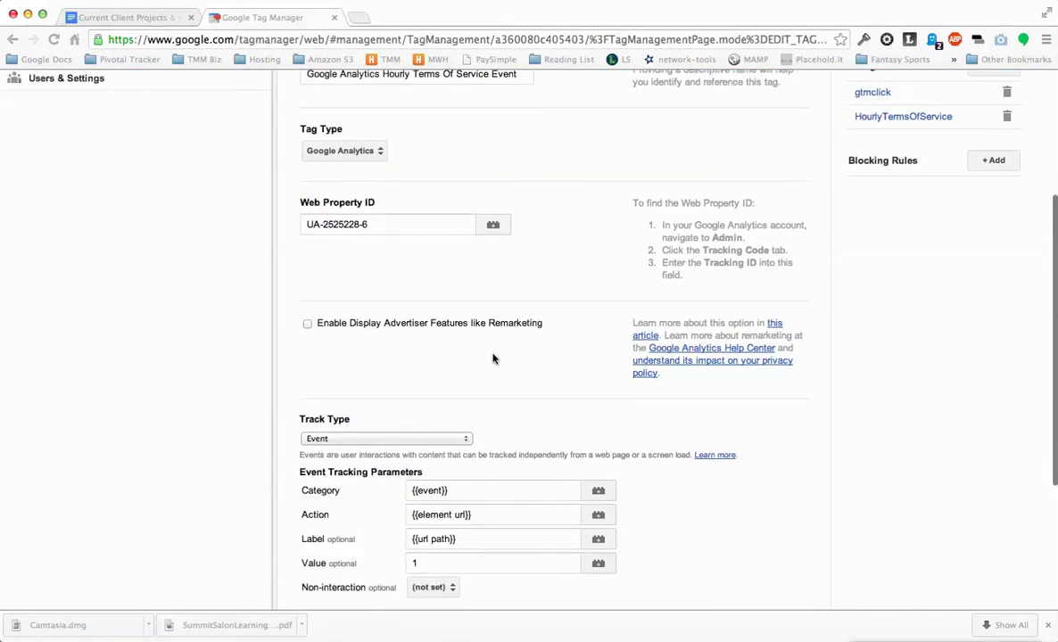
pyautogui.scroll(-3, 494, 358)
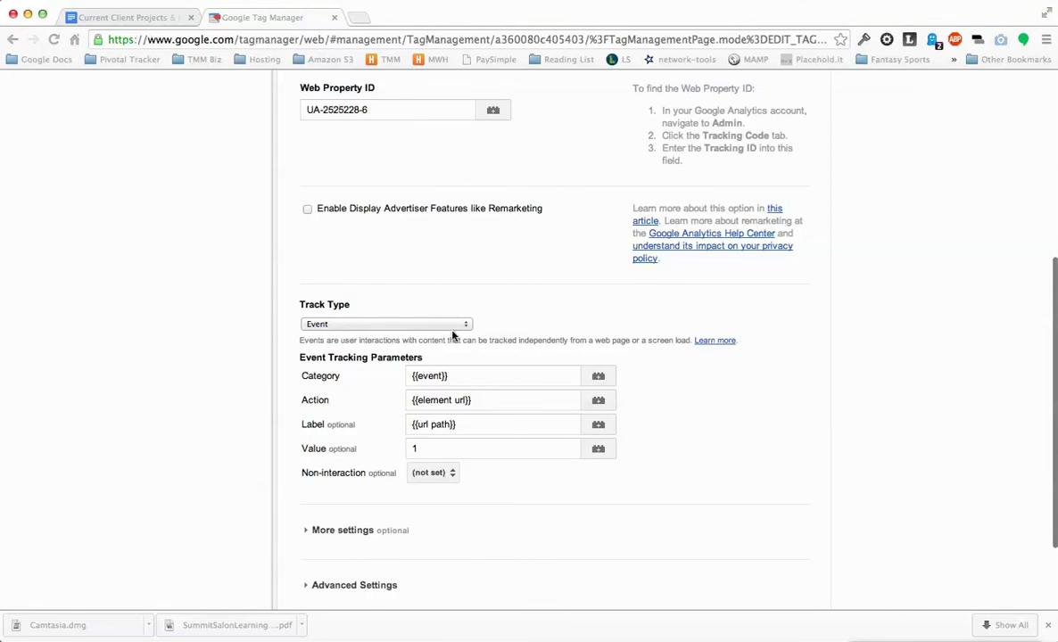
pyautogui.scroll(-1, 497, 336)
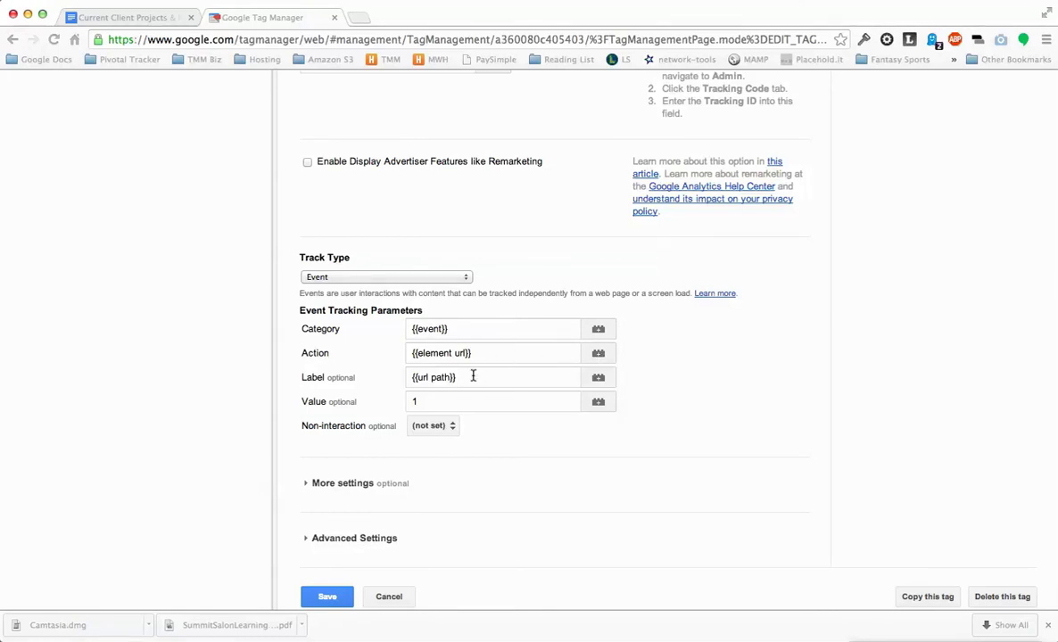
pyautogui.click(439, 402)
pyautogui.click(684, 395)
pyautogui.scroll(-2, 678, 453)
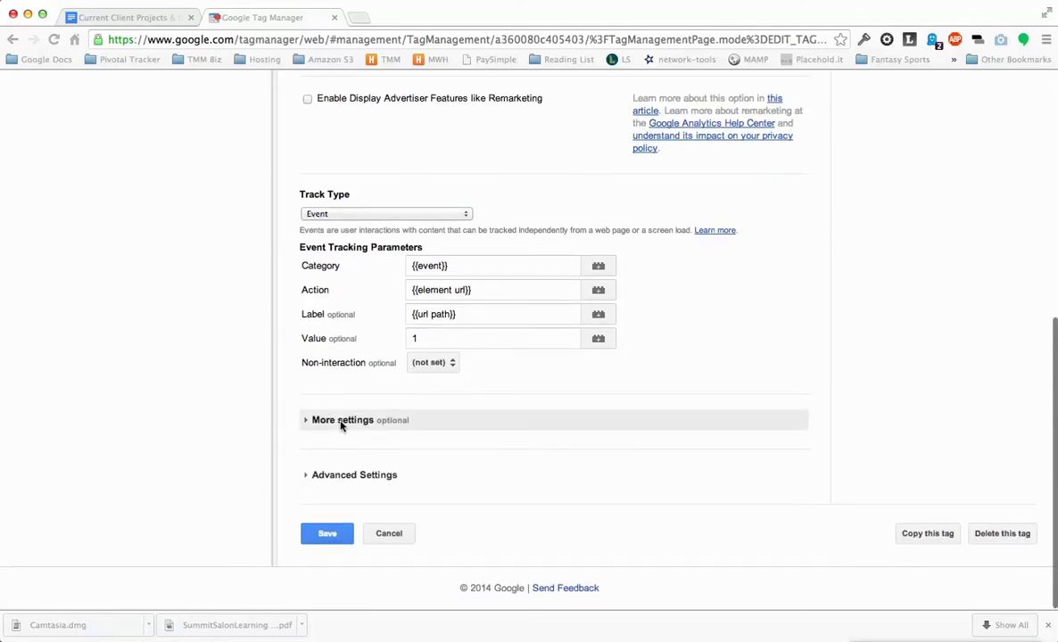
# Save the event tag and open its HourlyTermsOfService rule ({{element id}} contains hourlytermsofservice)
pyautogui.click(342, 422)
pyautogui.click(339, 425)
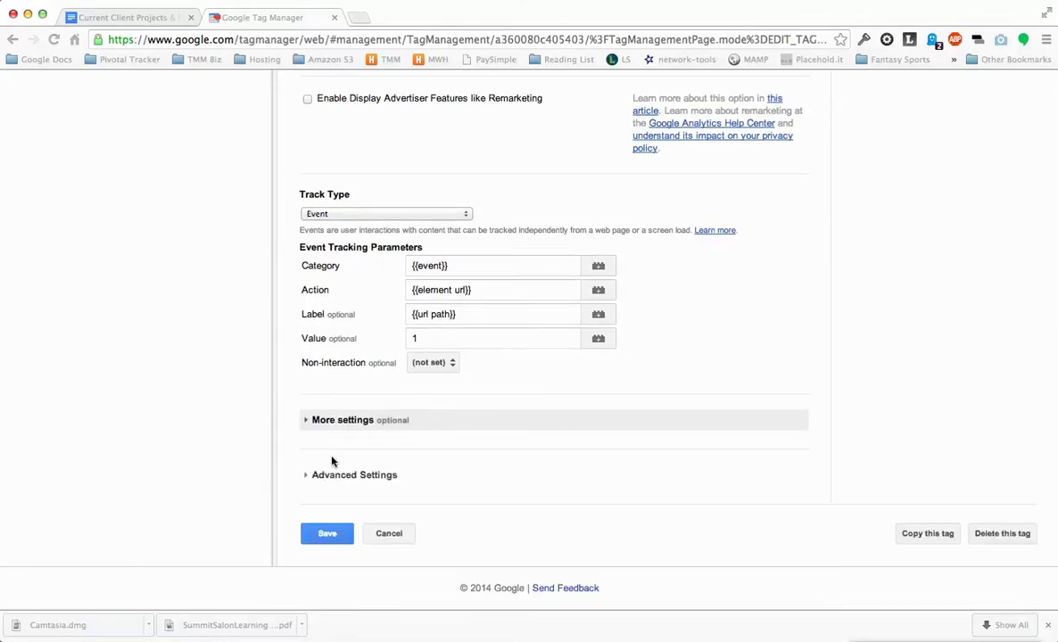
pyautogui.click(324, 475)
pyautogui.click(323, 477)
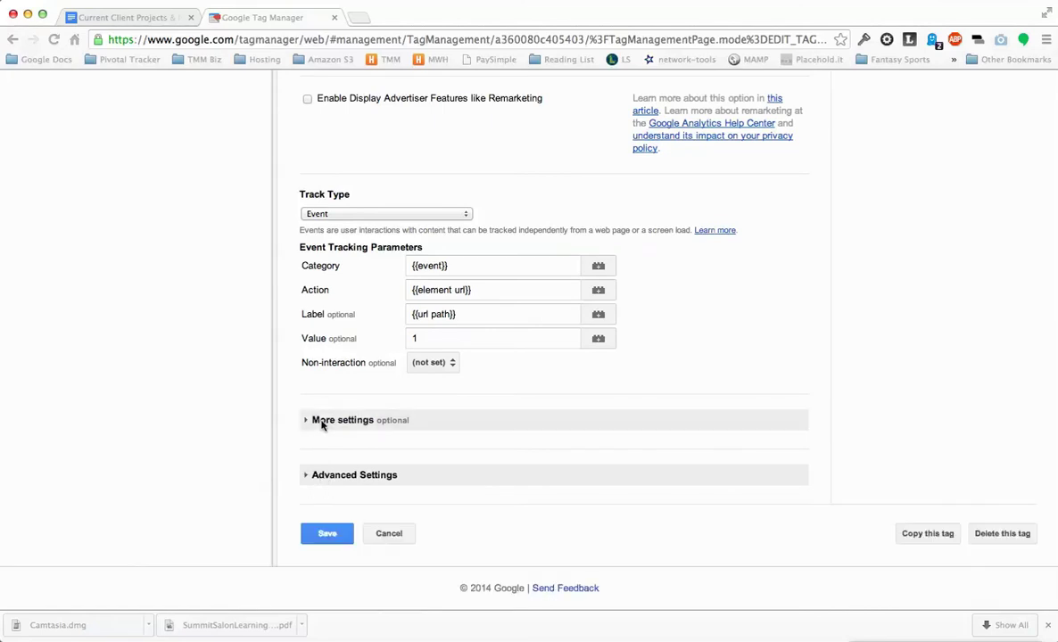
pyautogui.click(324, 534)
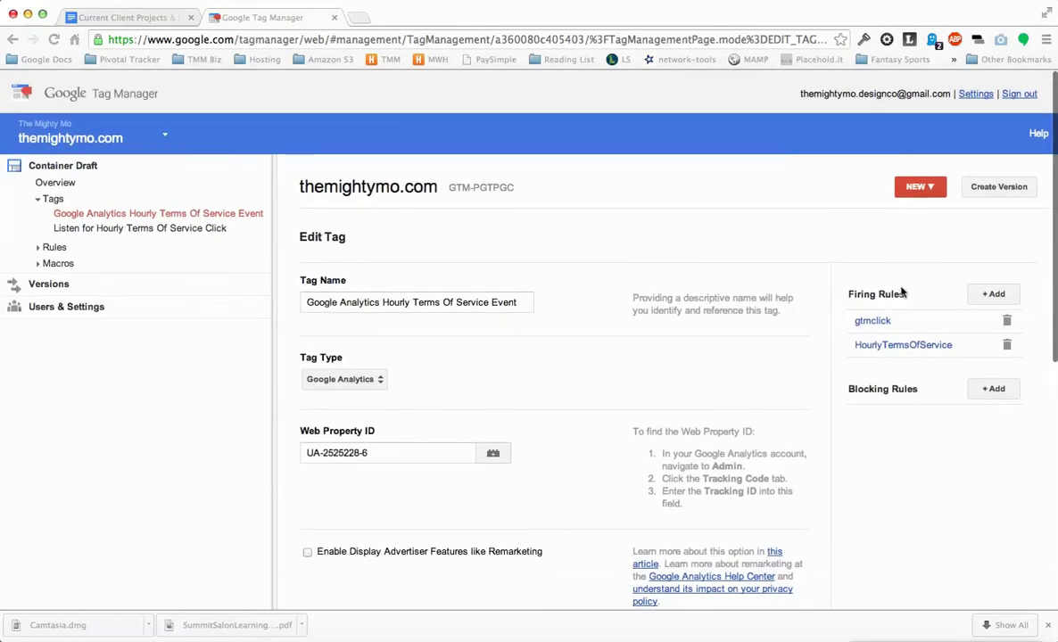
pyautogui.click(876, 346)
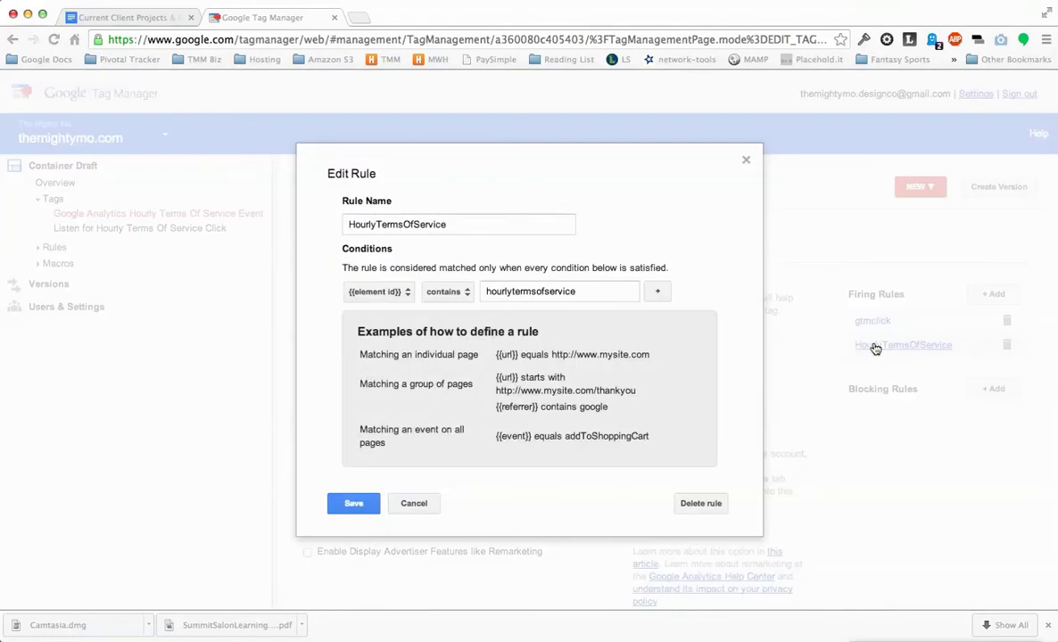
pyautogui.doubleClick(360, 227)
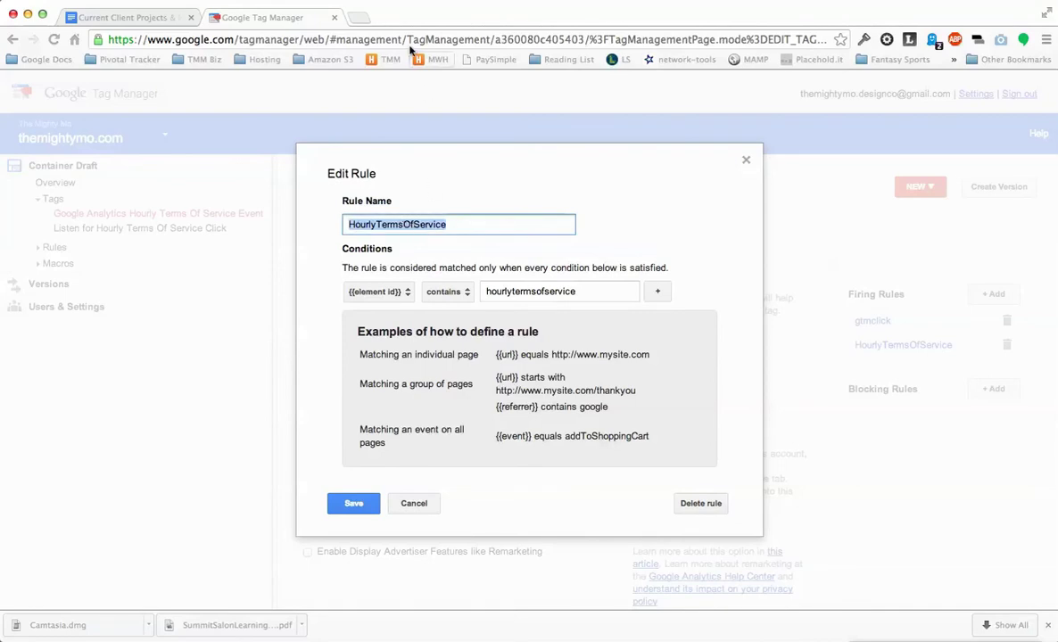
pyautogui.press('super+t')
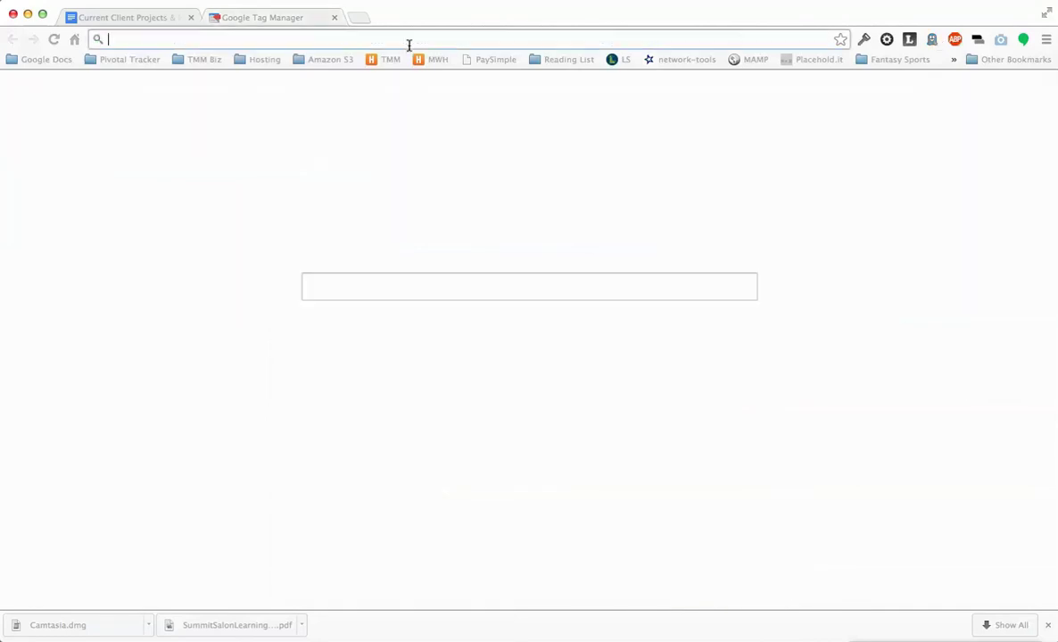
# Load themightymo.com's Hourly WordPress Support Agreement page and find the terms of this agreement link
pyautogui.write('themightymo.com')
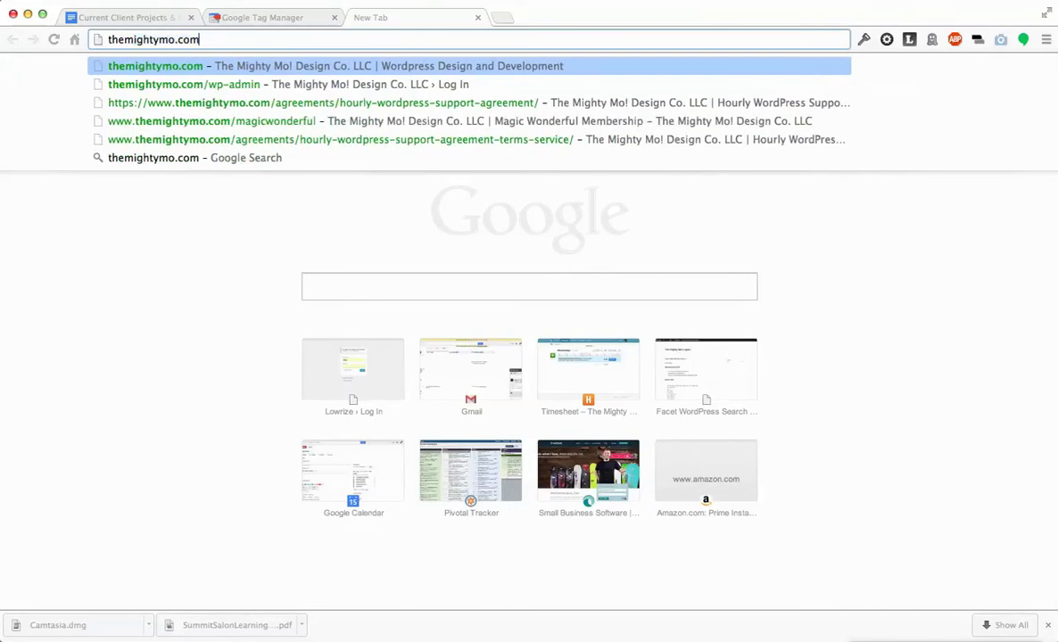
pyautogui.press('Down')
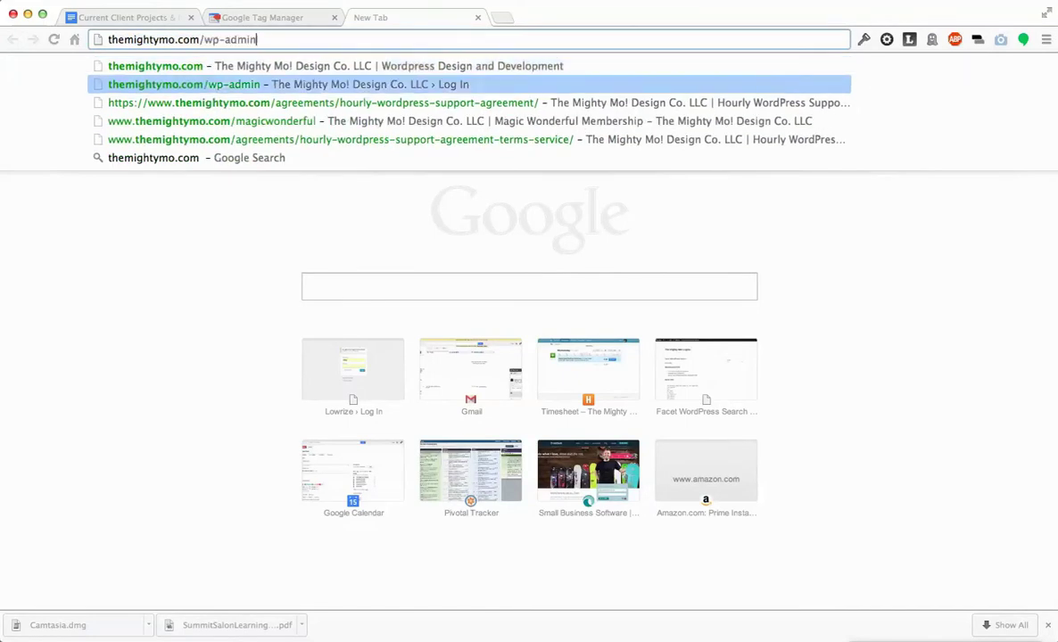
pyautogui.press('Down')
pyautogui.press('Return')
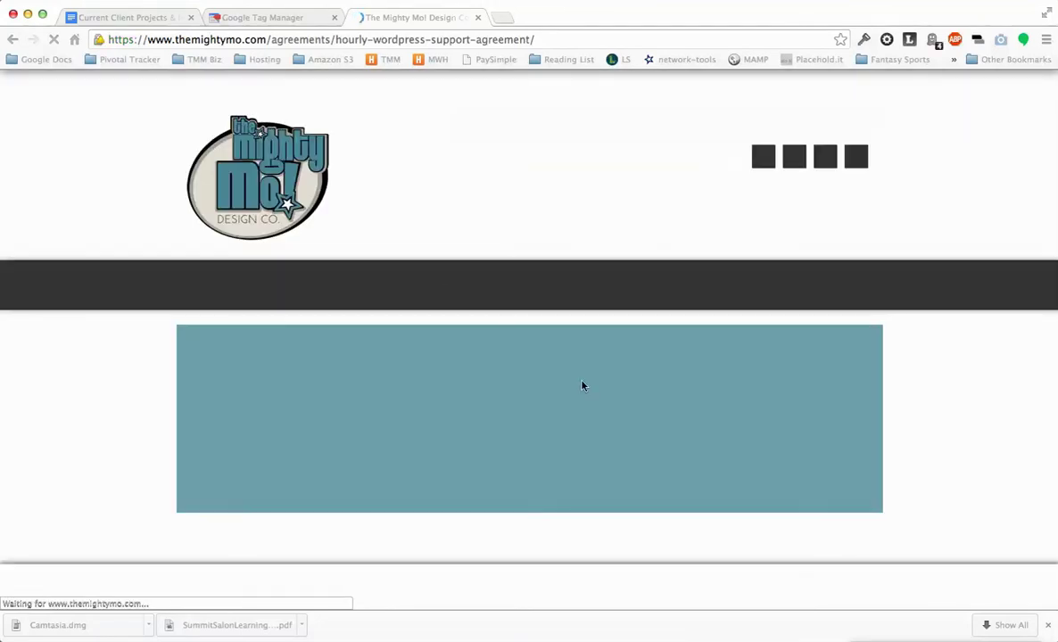
pyautogui.scroll(-5, 612, 418)
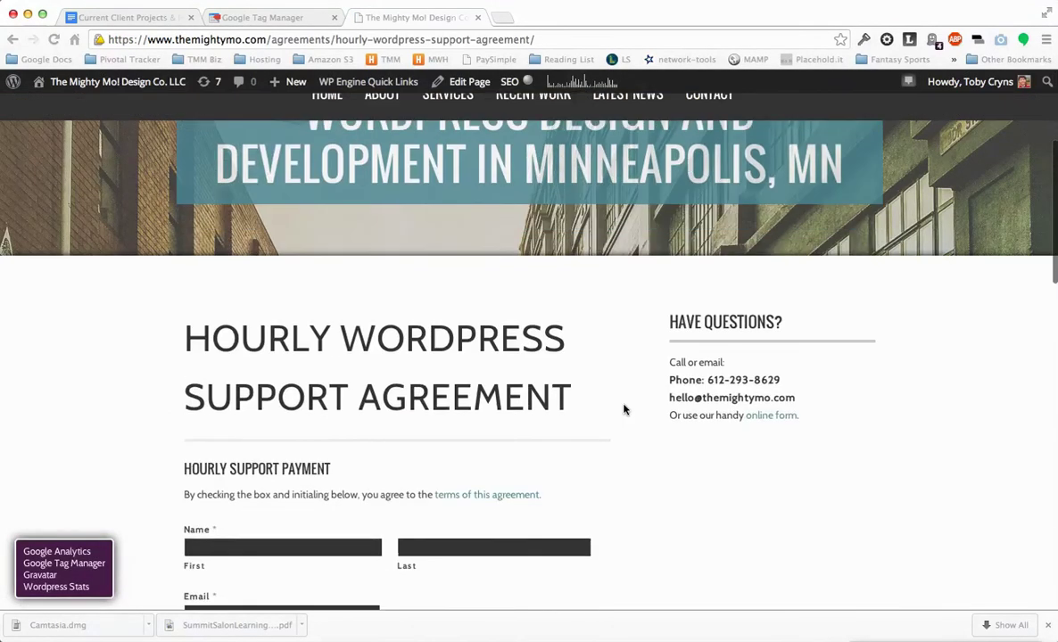
pyautogui.rightClick(493, 490)
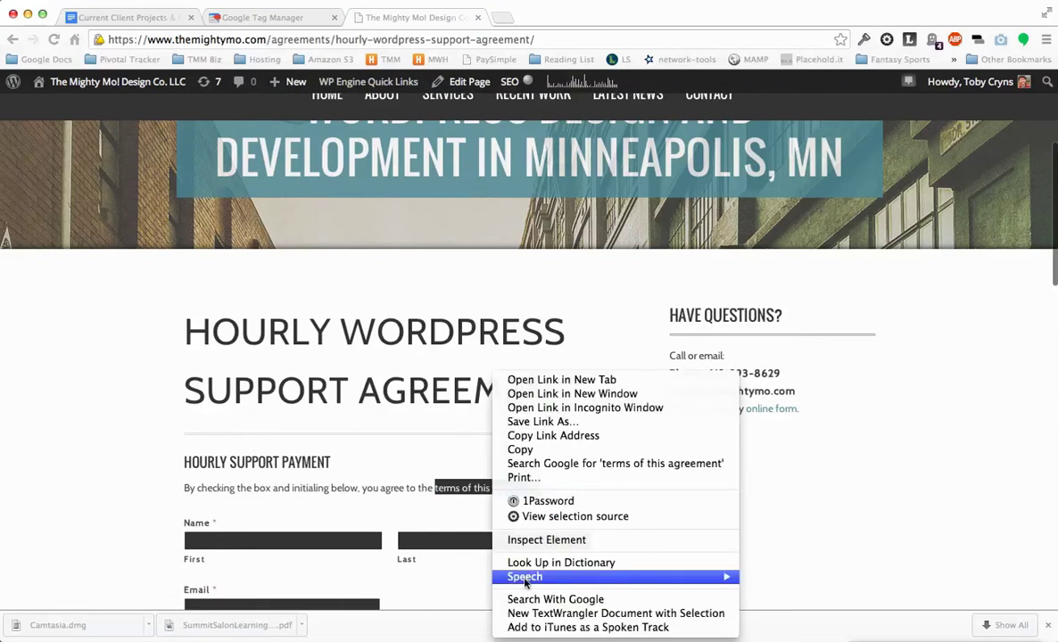
# Inspect the terms of this agreement link to confirm its id is hourlytermsofservice
pyautogui.click(500, 538)
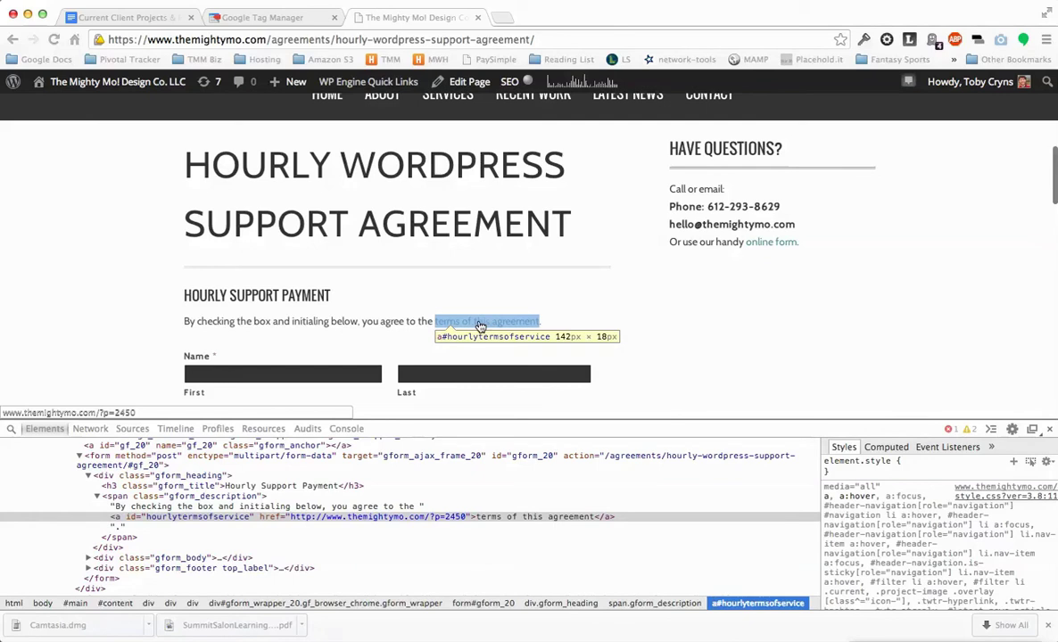
pyautogui.click(150, 520)
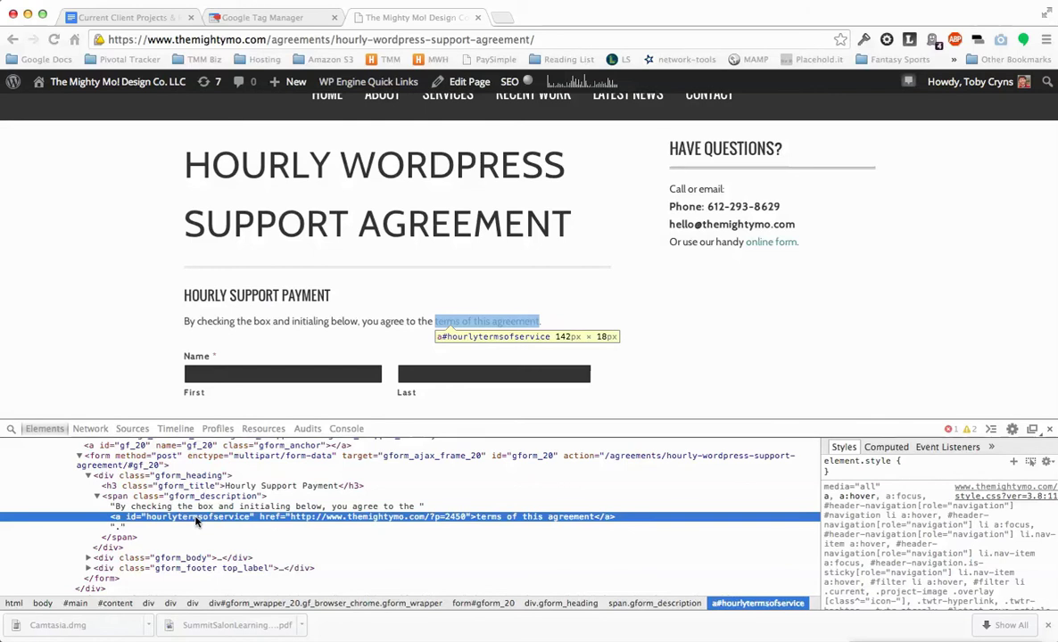
pyautogui.click(268, 17)
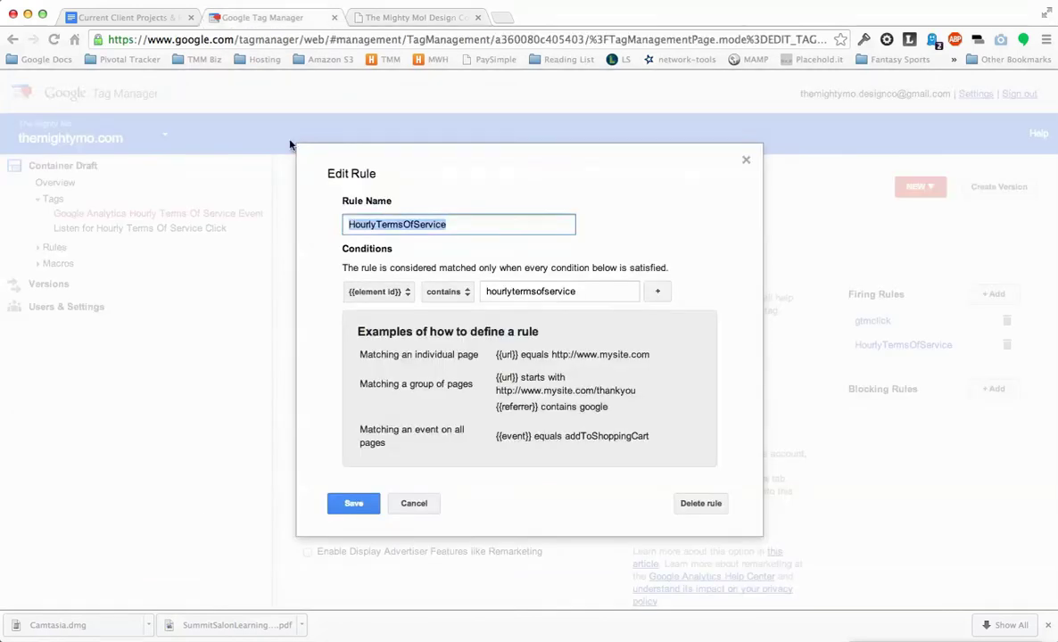
# Compare the rule's hourlytermsofservice condition with the link's id, then cancel the rule unchanged
pyautogui.doubleClick(524, 292)
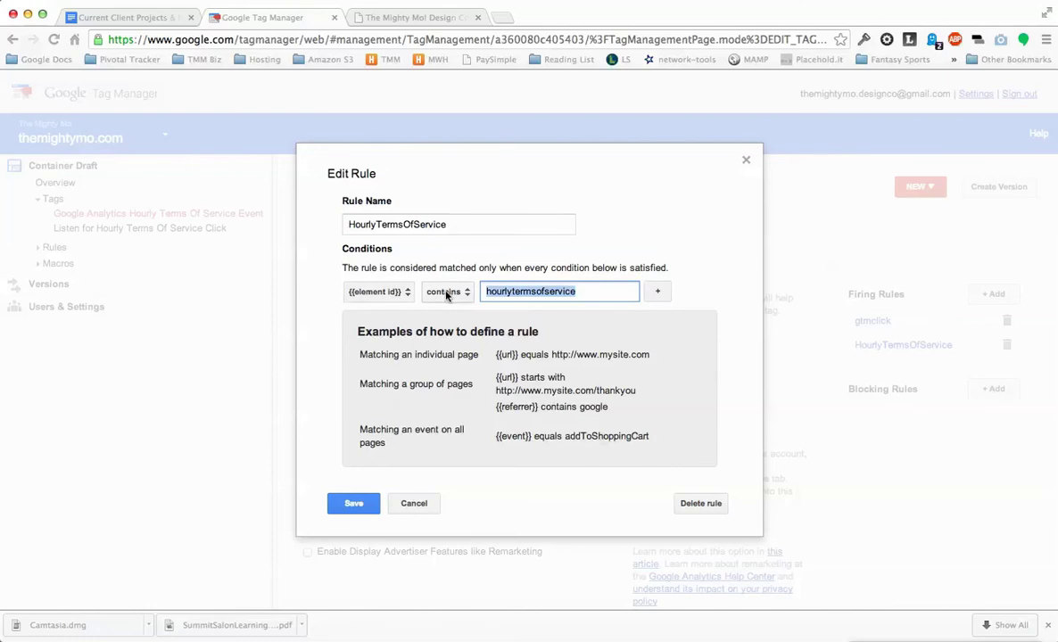
pyautogui.hotkey('ctrl', 'Tab')
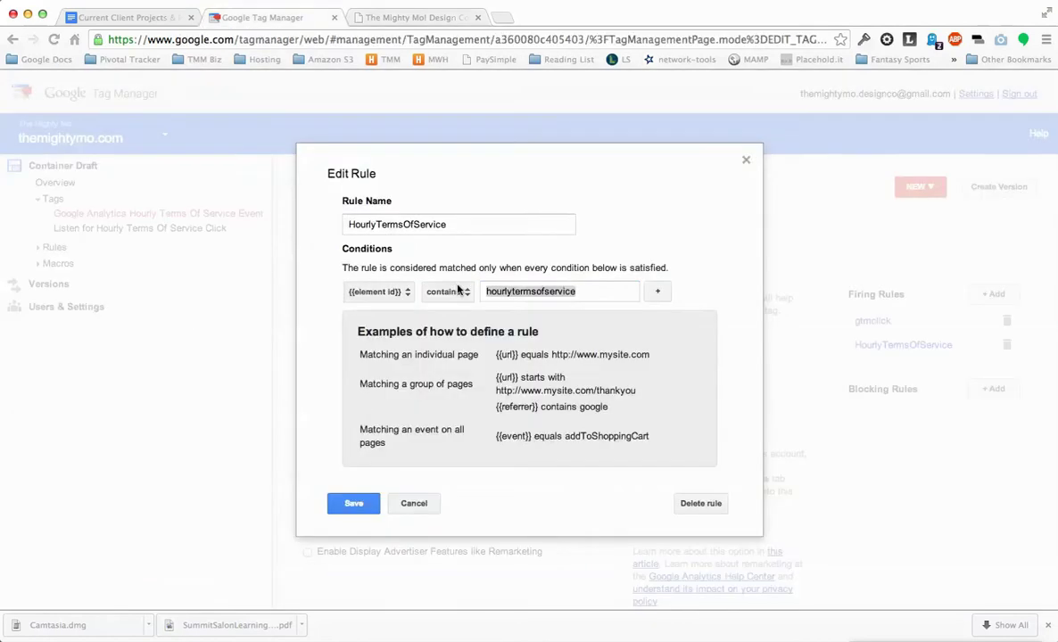
pyautogui.hotkey('ctrl', 'shift', 'Tab')
pyautogui.click(551, 291)
pyautogui.click(411, 503)
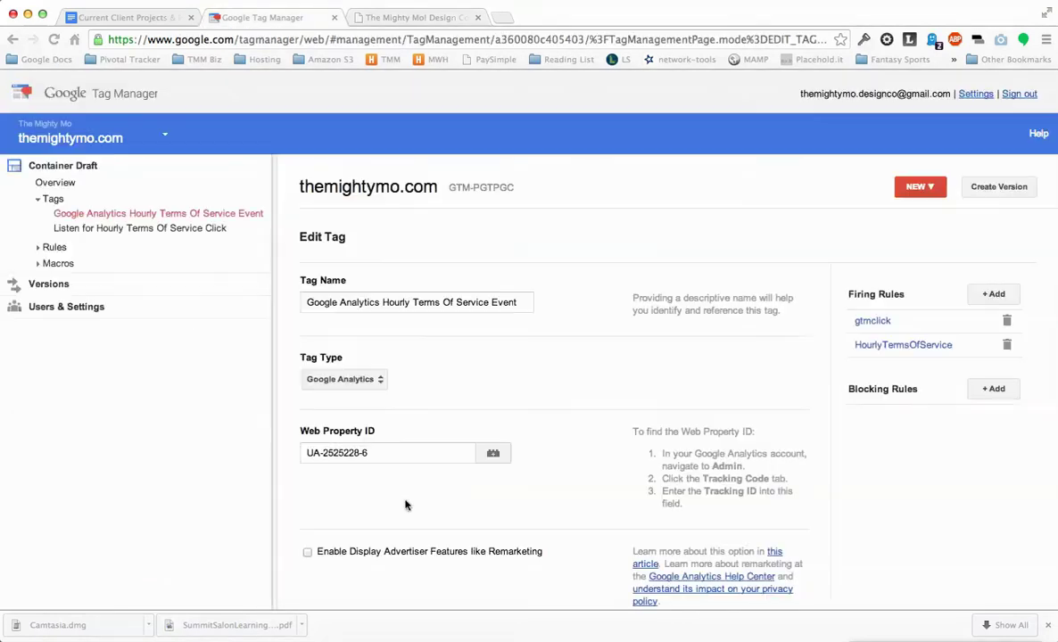
pyautogui.click(872, 323)
pyautogui.doubleClick(360, 224)
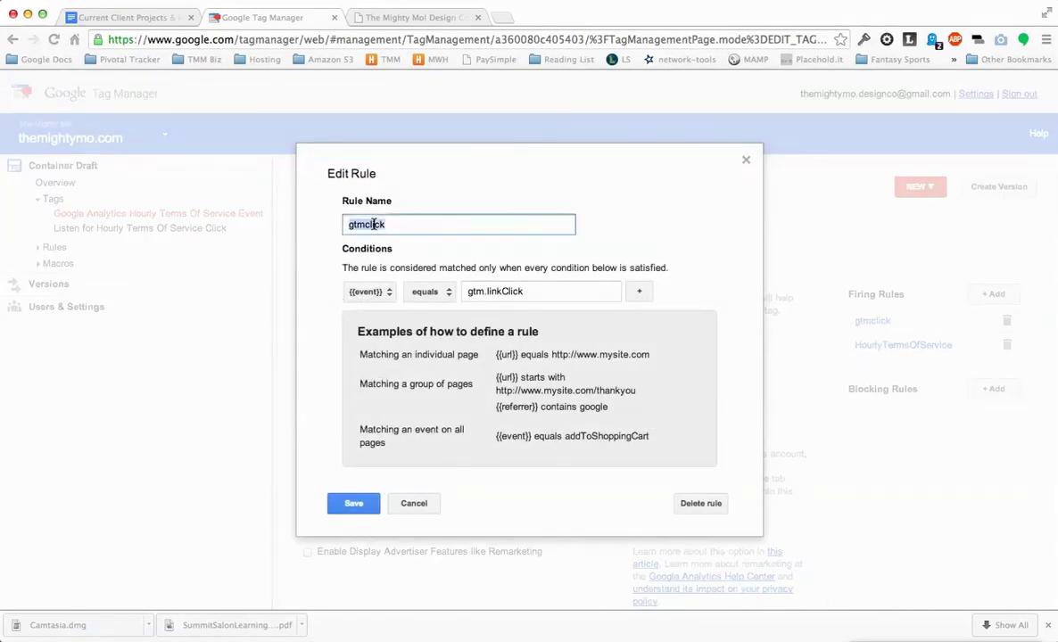
pyautogui.click(464, 299)
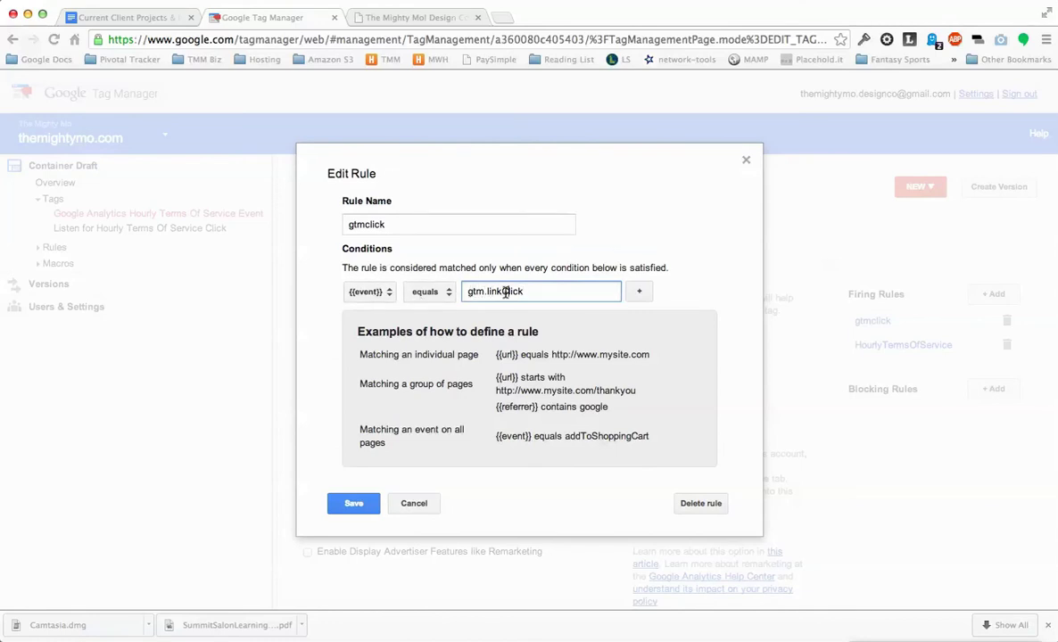
pyautogui.click(433, 503)
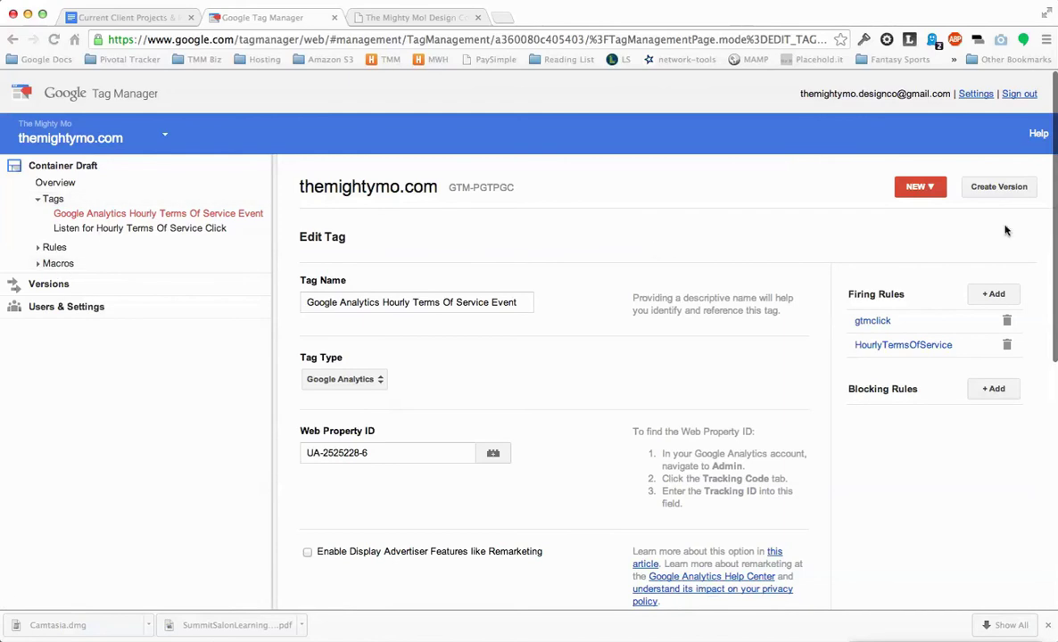
pyautogui.scroll(-6, 321, 409)
pyautogui.scroll(6, 317, 408)
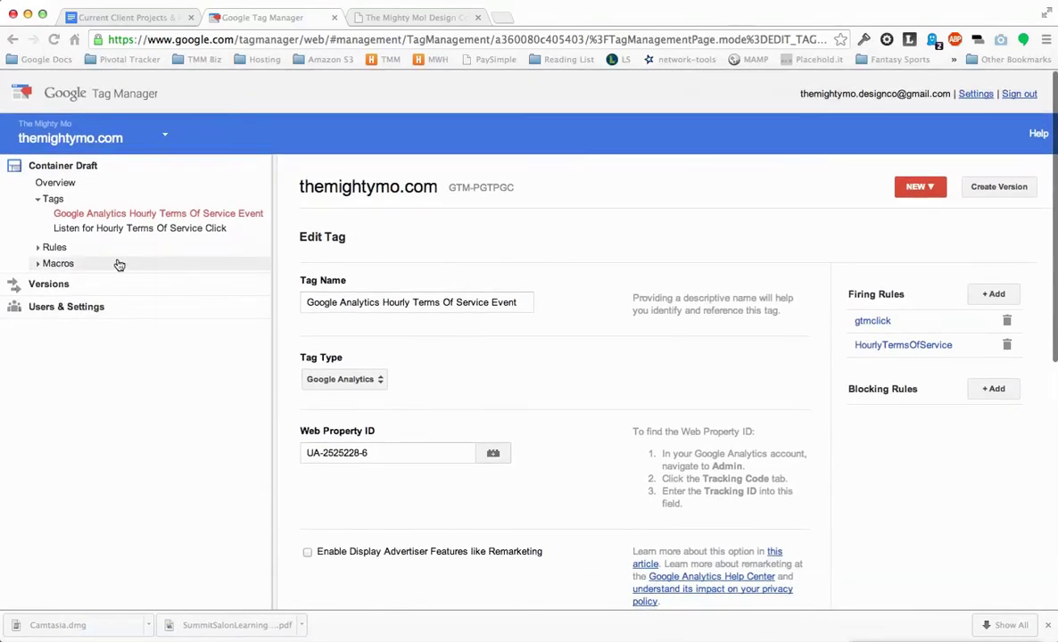
pyautogui.click(69, 284)
# Start Preview and Debug mode for version 11 and reload the support agreement page
pyautogui.click(54, 317)
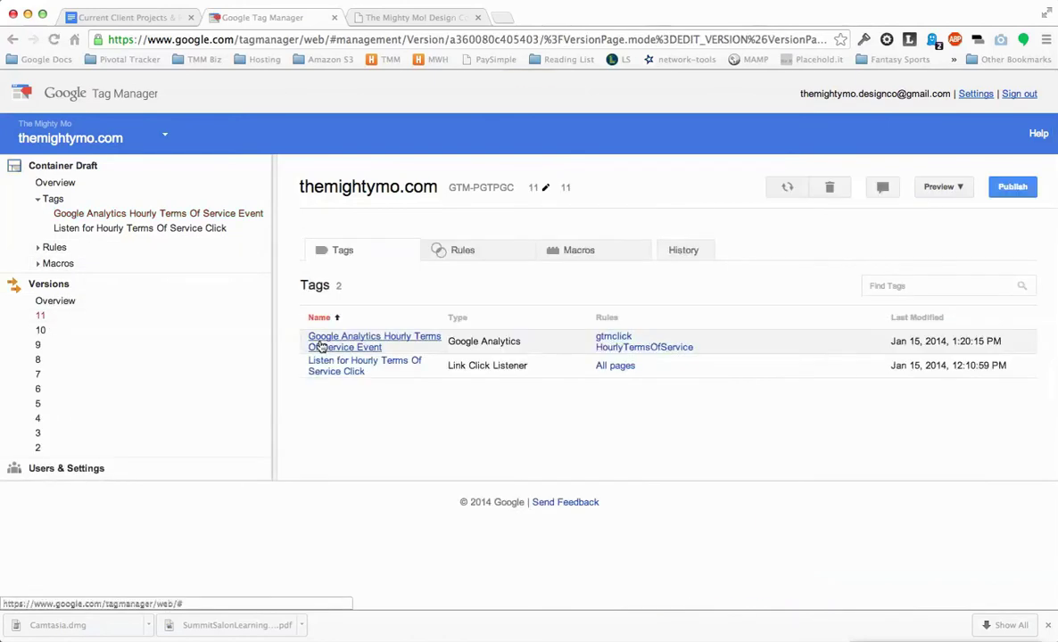
pyautogui.click(939, 186)
pyautogui.click(872, 212)
pyautogui.click(406, 18)
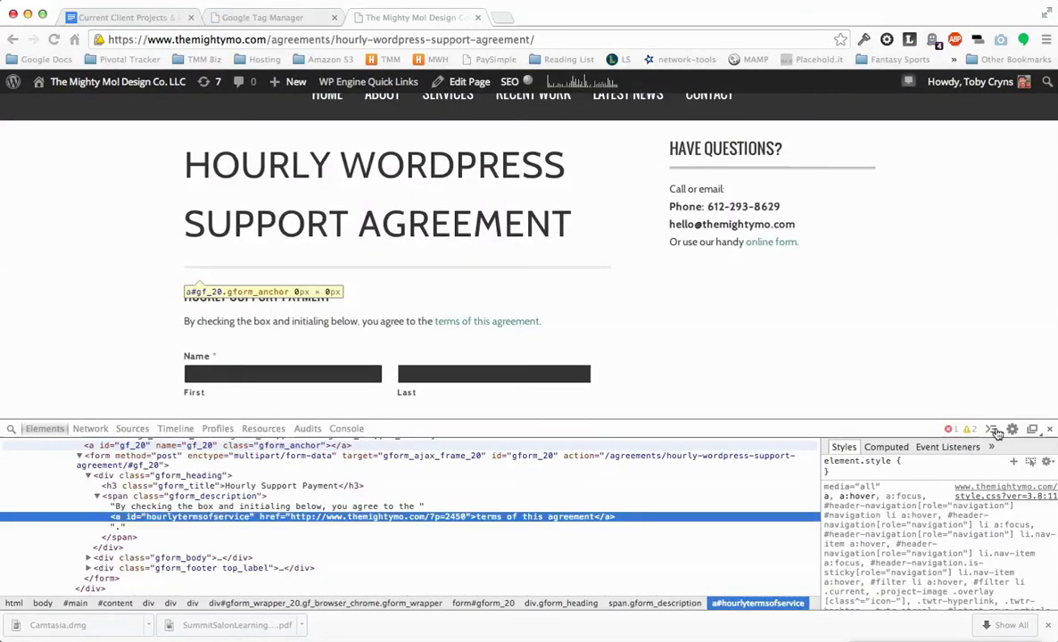
pyautogui.click(1049, 430)
pyautogui.press('super+r')
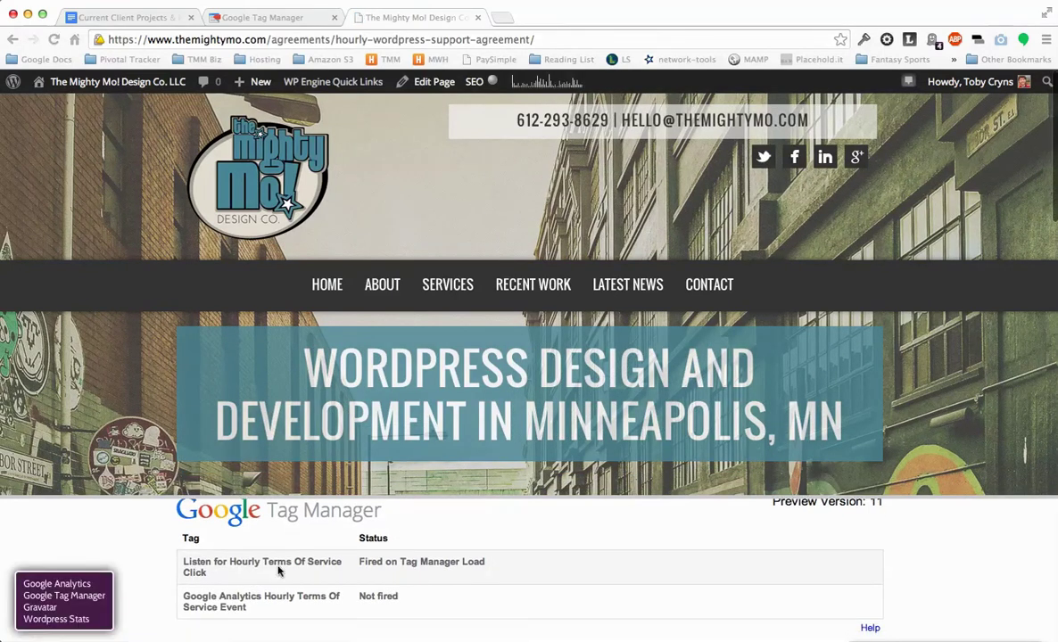
# Point out the Analytics event's Not fired status in the preview panel
pyautogui.moveTo(217, 591); pyautogui.dragTo(224, 610)
pyautogui.click(293, 487)
pyautogui.scroll(5, 360, 481)
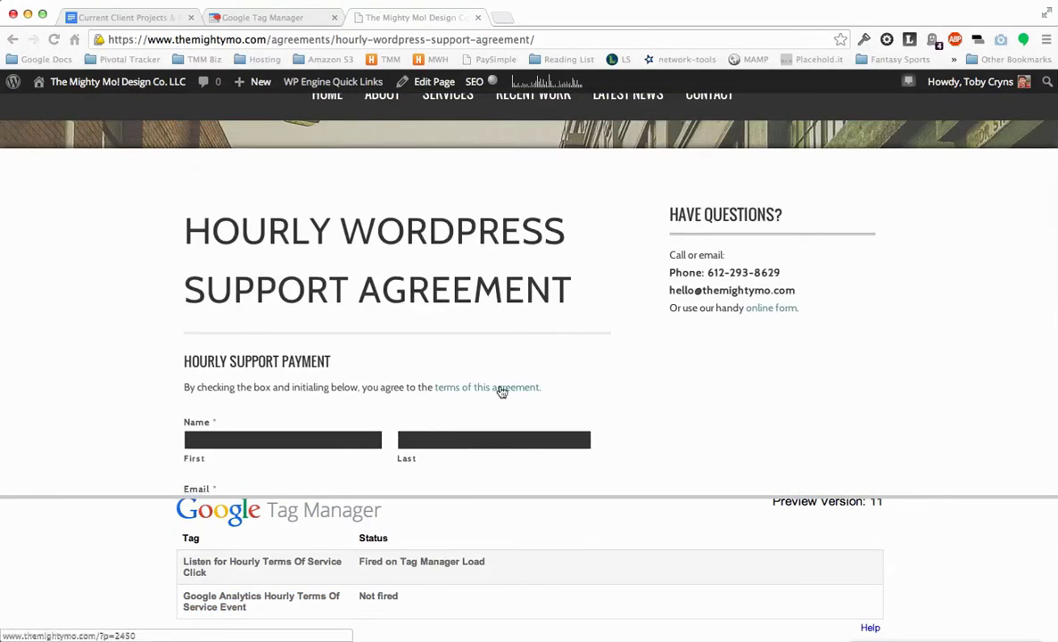
pyautogui.moveTo(361, 597); pyautogui.dragTo(389, 597)
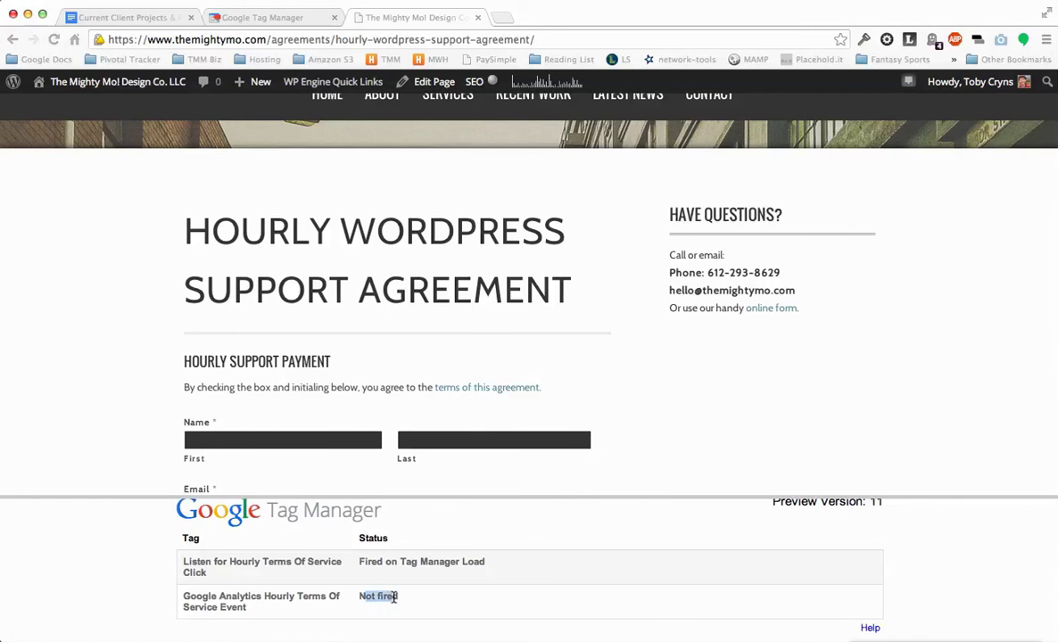
pyautogui.click(400, 524)
# Follow the terms of this agreement link, then exit preview mode in Tag Manager
pyautogui.click(467, 388)
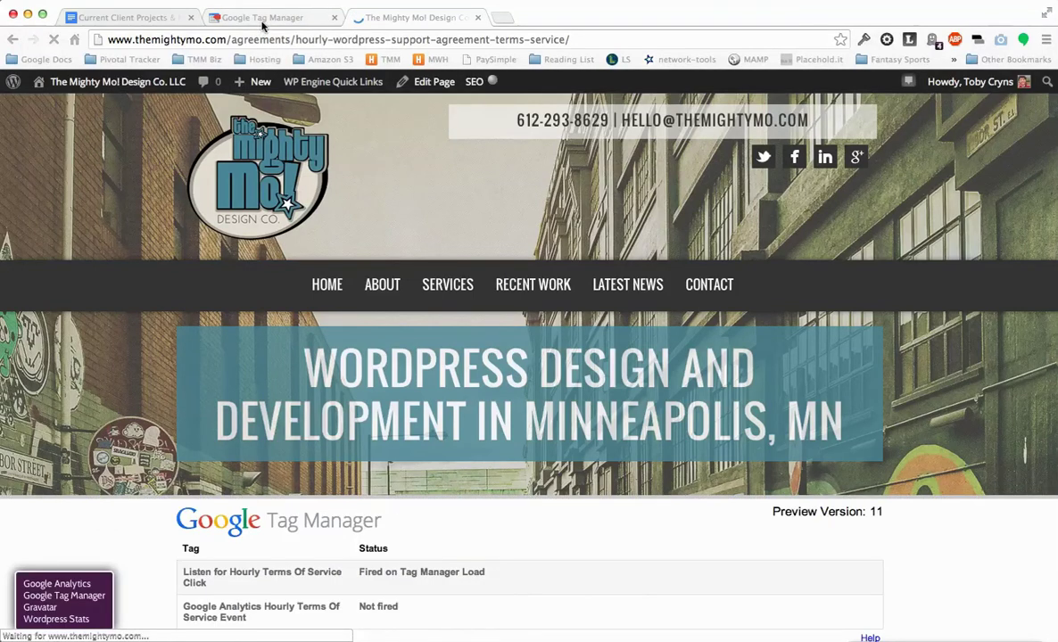
pyautogui.click(263, 18)
pyautogui.click(342, 428)
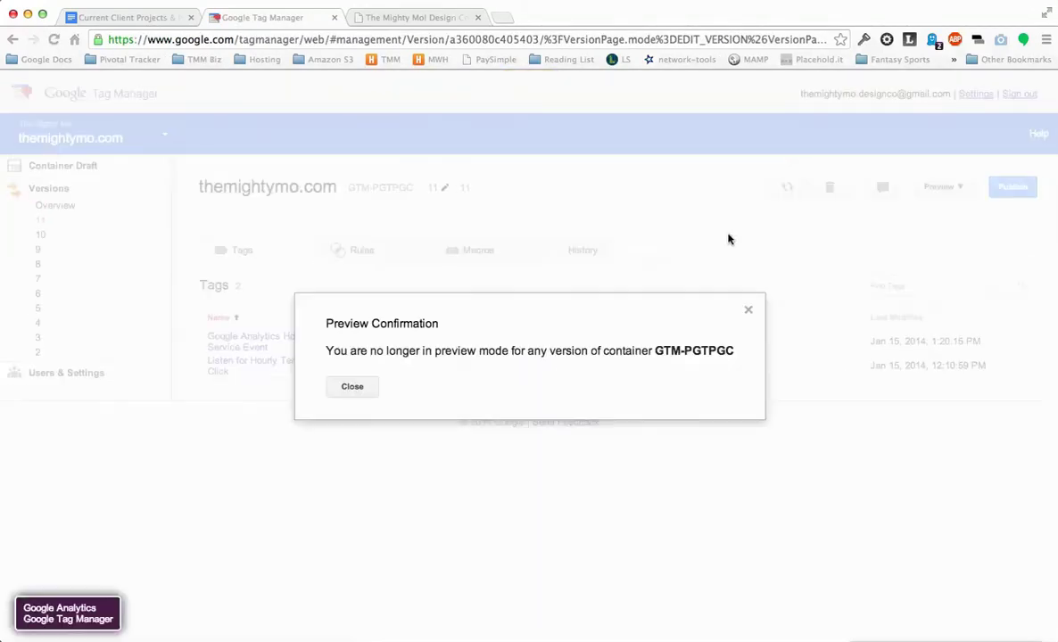
# Dismiss the preview confirmation and reload the terms-of-service page on the site
pyautogui.click(352, 391)
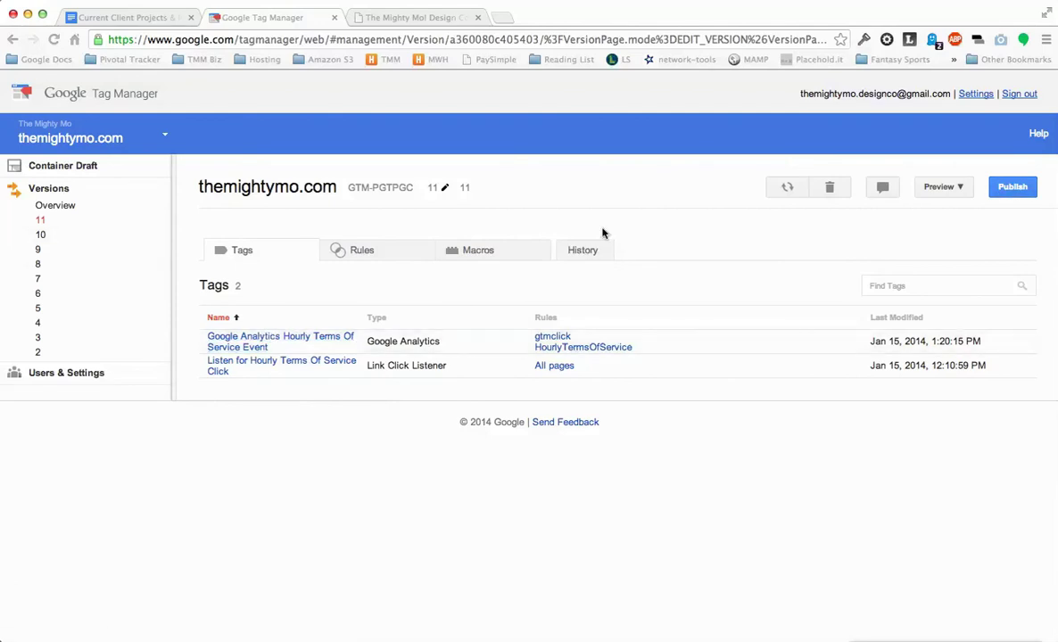
pyautogui.click(403, 20)
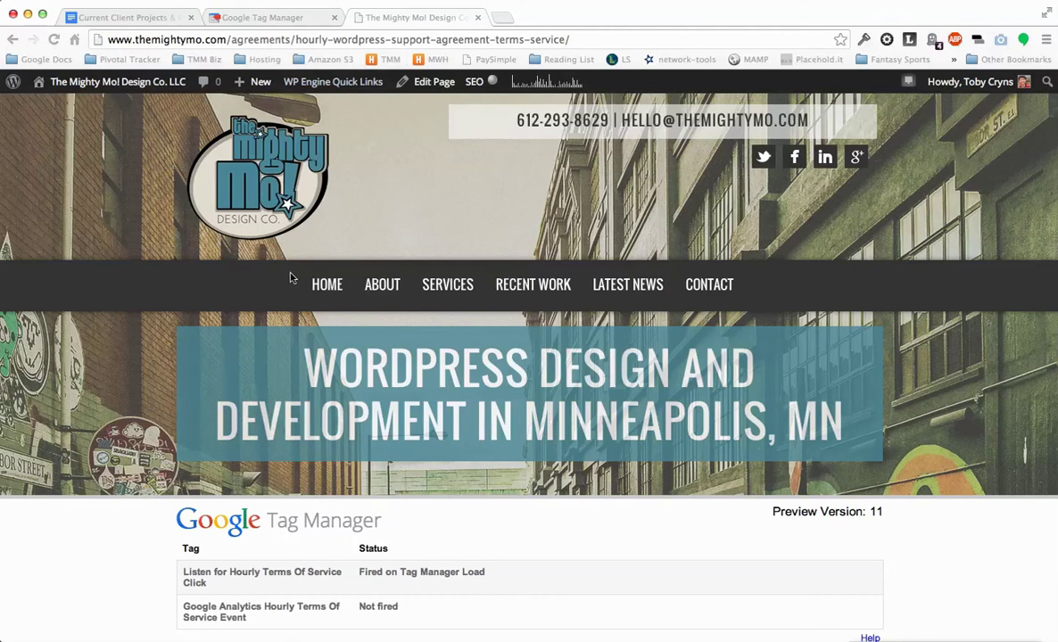
pyautogui.scroll(-3, 291, 277)
pyautogui.scroll(-1, 291, 277)
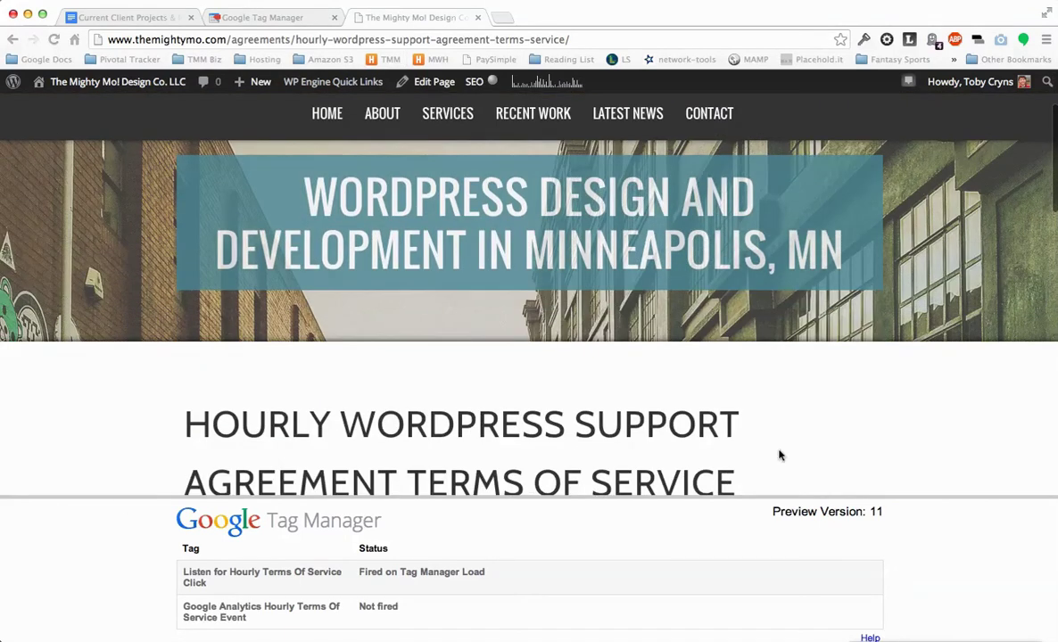
pyautogui.click(302, 40)
pyautogui.press('Return')
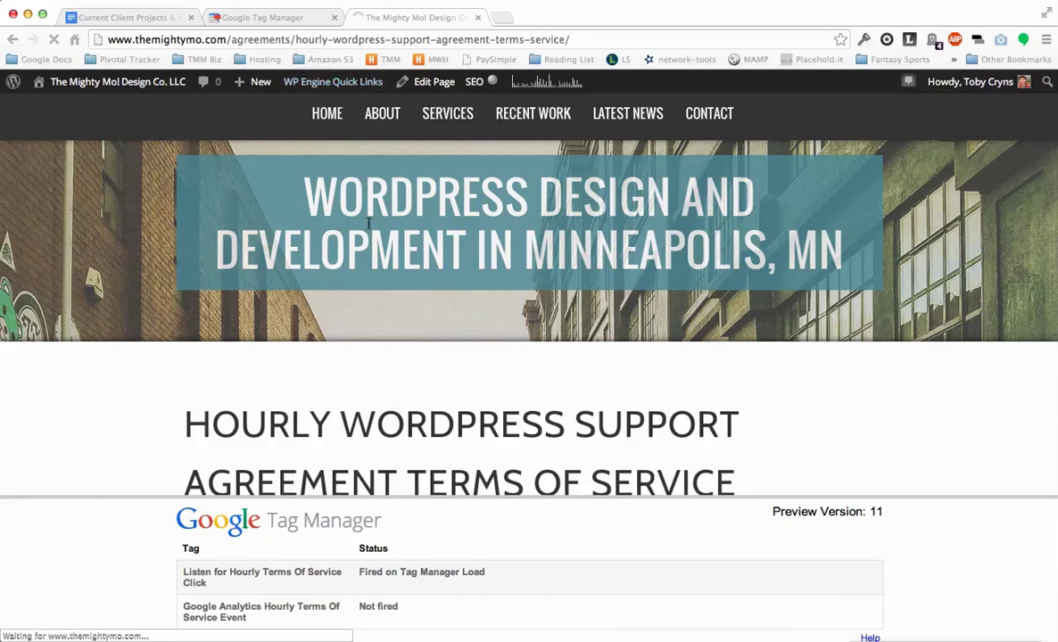
# Show the themightymo.com container settings with the container snippet
pyautogui.hotkey('ctrl', 'shift', 'Tab')
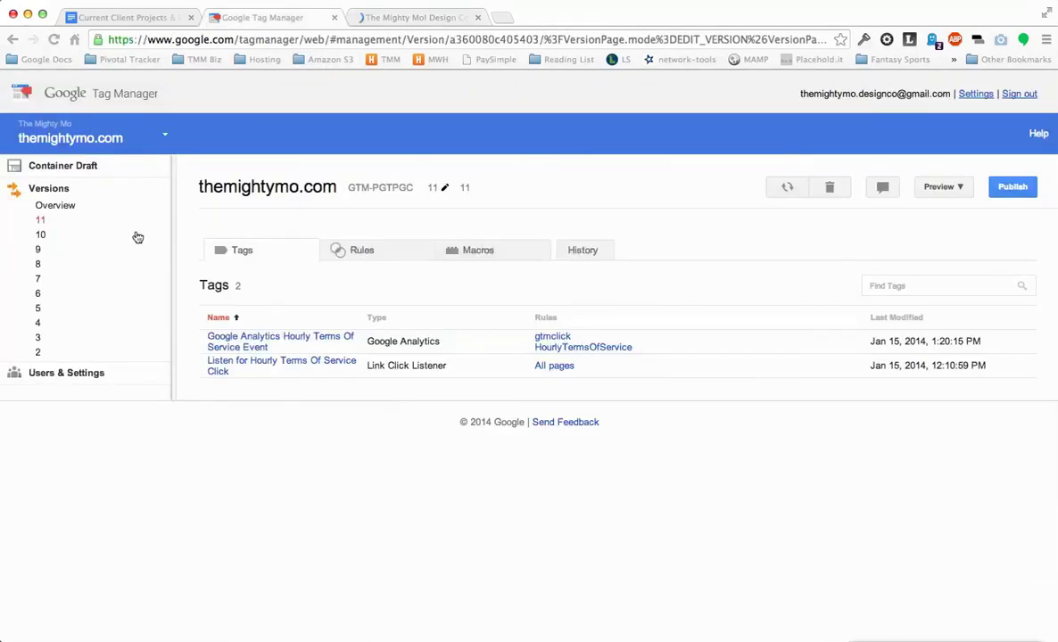
pyautogui.click(740, 2)
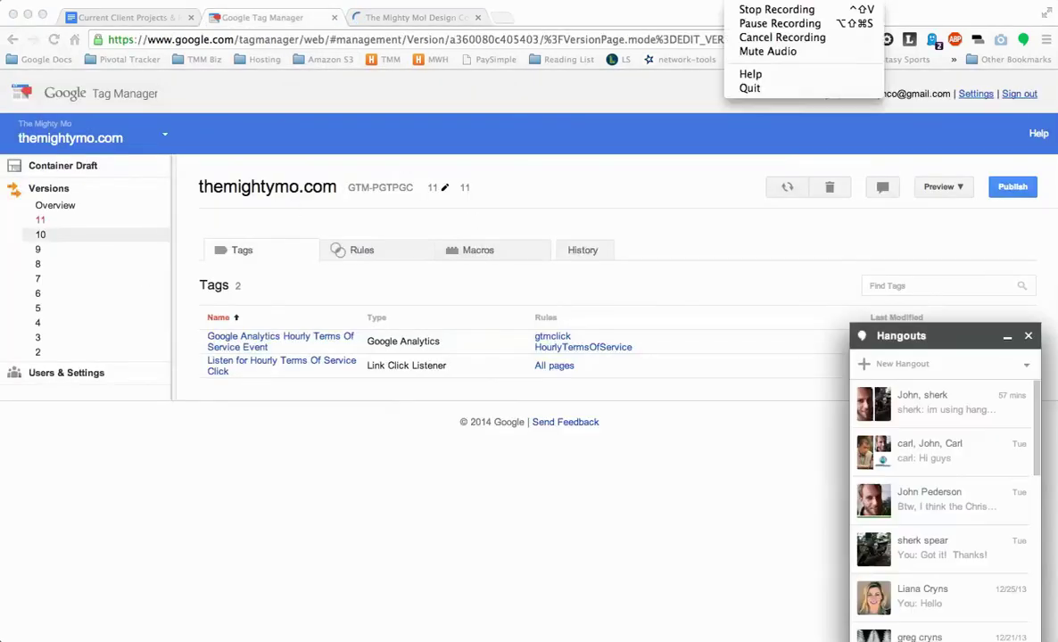
pyautogui.click(741, 24)
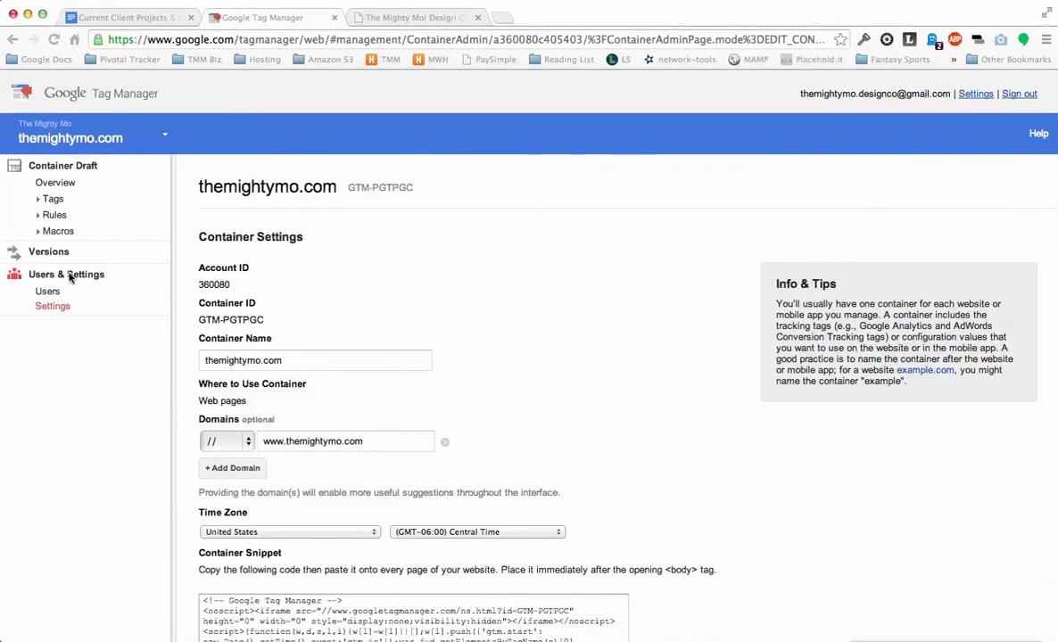
# Select the container snippet code in the GTM container settings, then return to the themightymo.com tab
pyautogui.click(62, 276)
pyautogui.click(52, 305)
pyautogui.scroll(-3, 363, 287)
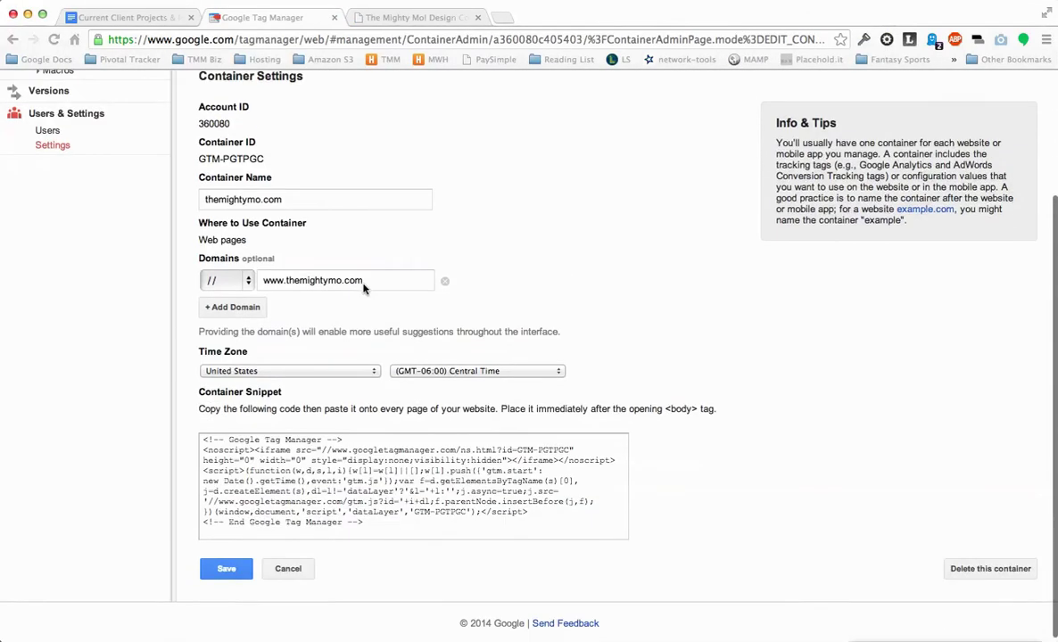
pyautogui.click(377, 523)
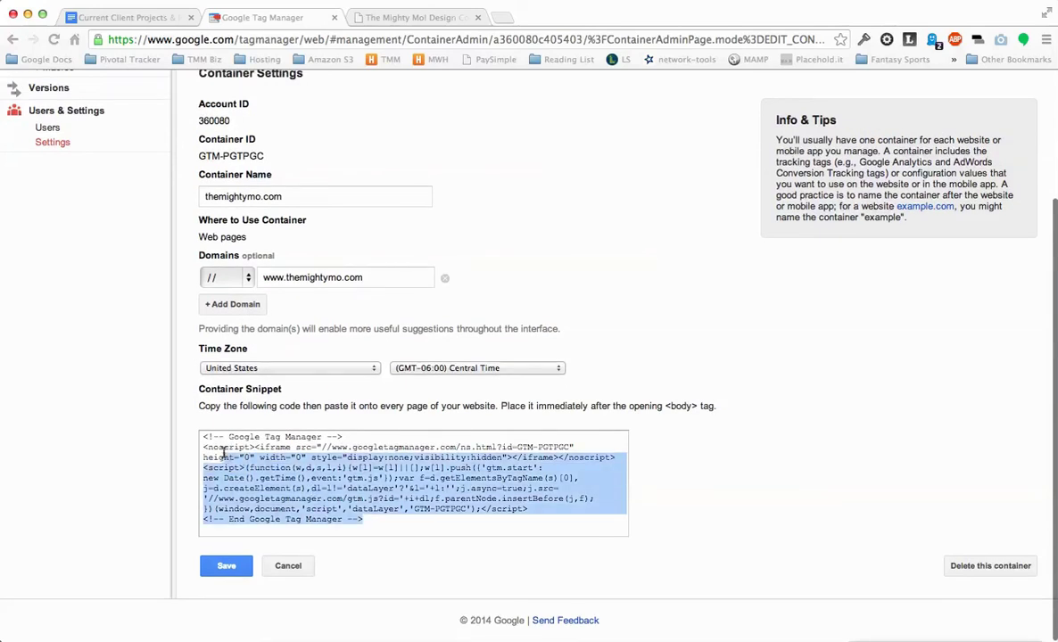
pyautogui.click(385, 13)
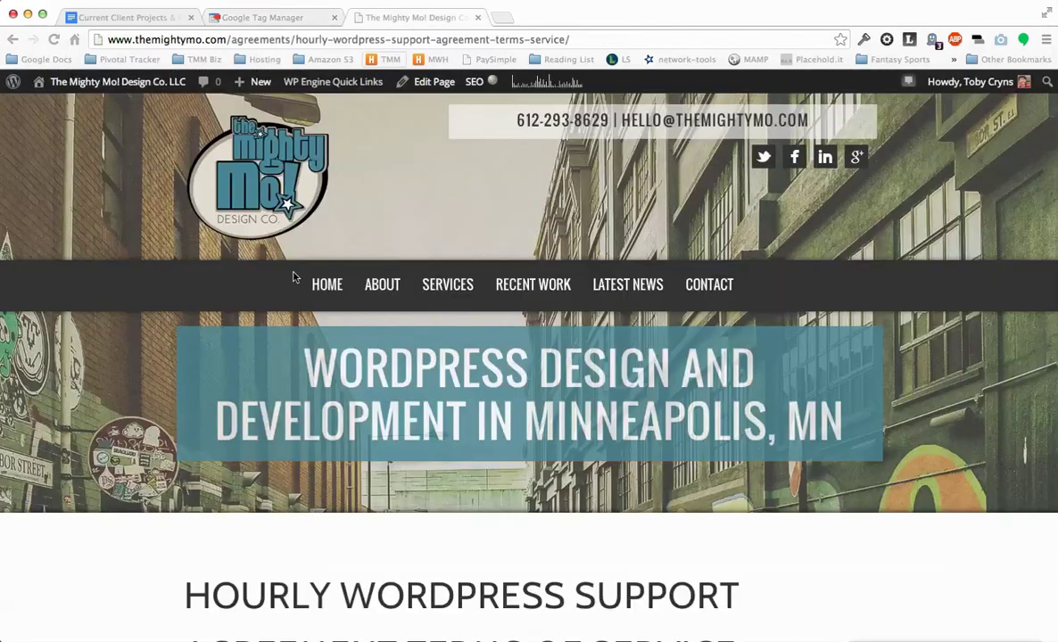
# Inspect the page's body element and expand its noscript node to reveal the Tag Manager iframe
pyautogui.rightClick(286, 330)
pyautogui.click(329, 485)
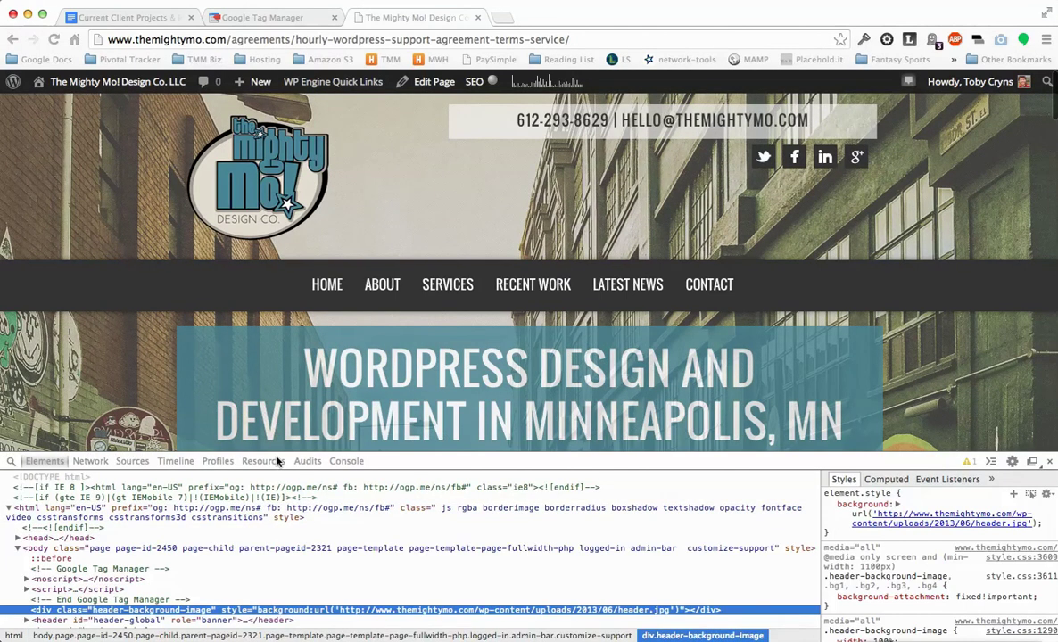
pyautogui.moveTo(278, 452); pyautogui.dragTo(278, 283)
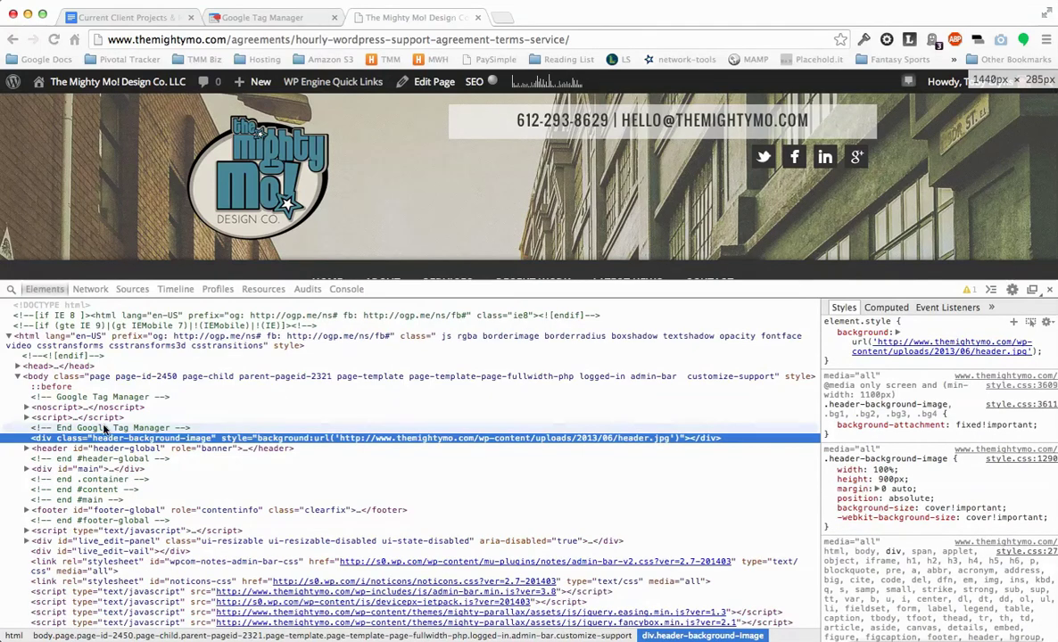
pyautogui.click(33, 379)
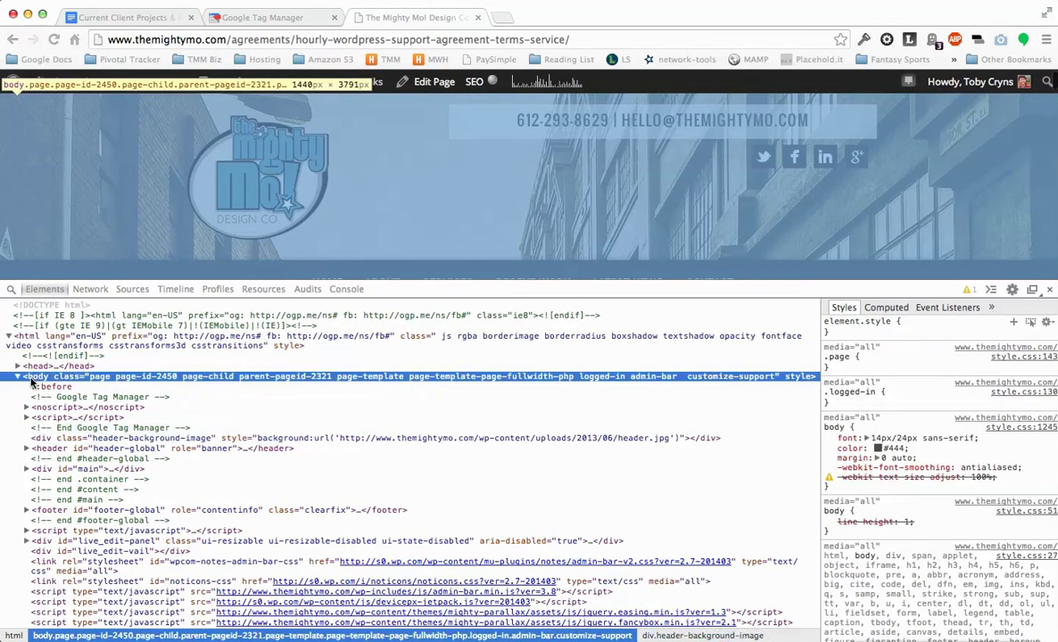
pyautogui.click(27, 407)
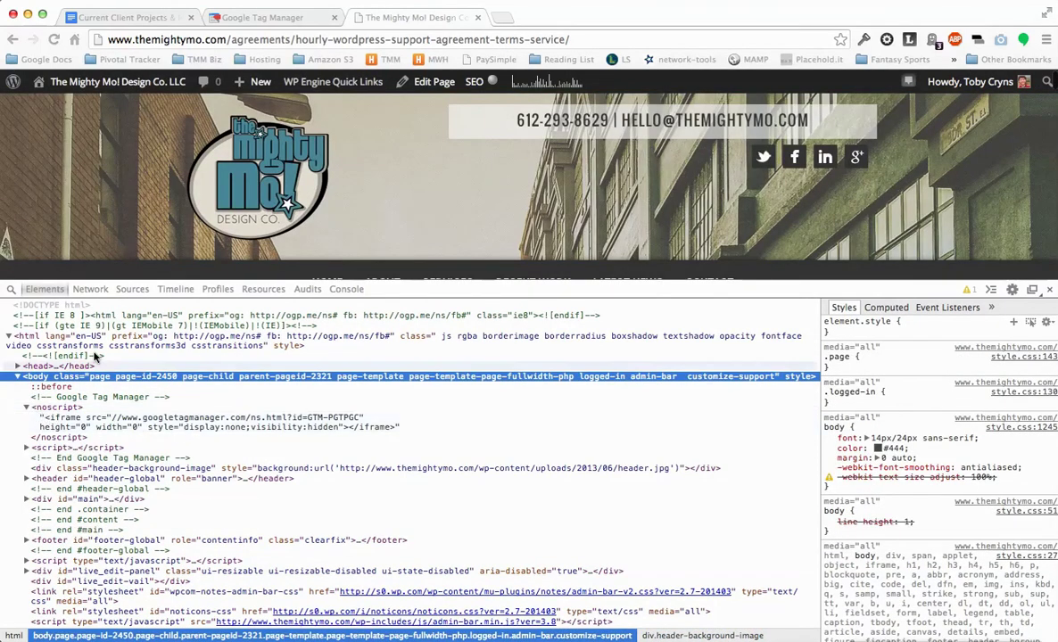
# Open the page source in a new tab and search it for 'body'
pyautogui.press('super+alt+u')
pyautogui.press('super+f')
pyautogui.write('body')
pyautogui.press('Return')
pyautogui.press('Return')
pyautogui.press('Return')
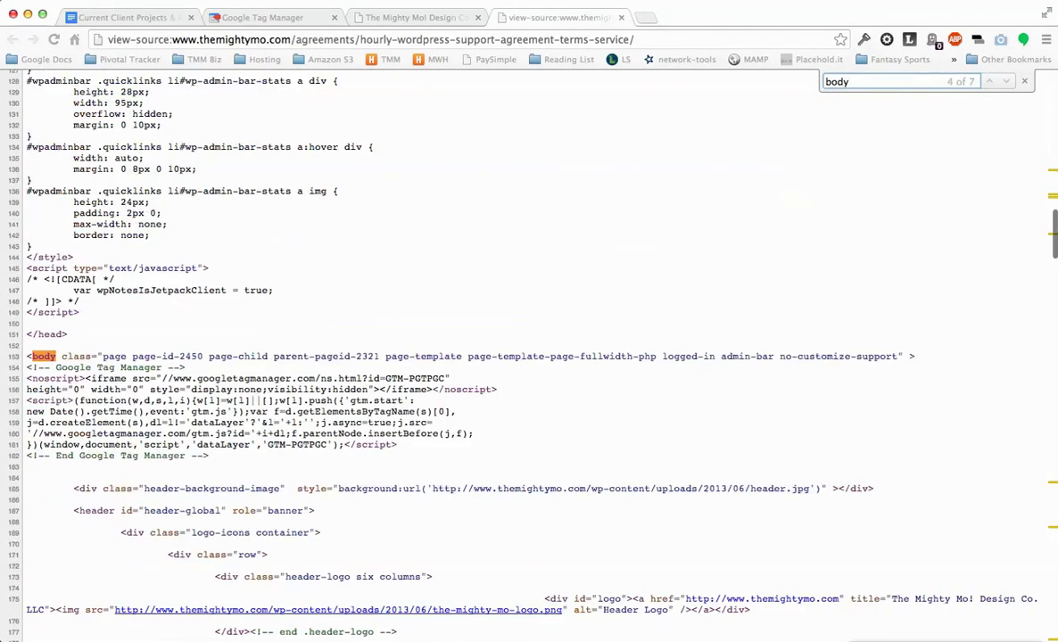
# Highlight the opening body tag on line 153 and the GTM-PGTPGC snippet block that follows it
pyautogui.moveTo(27, 356); pyautogui.dragTo(361, 356)
pyautogui.moveTo(32, 369); pyautogui.dragTo(216, 458)
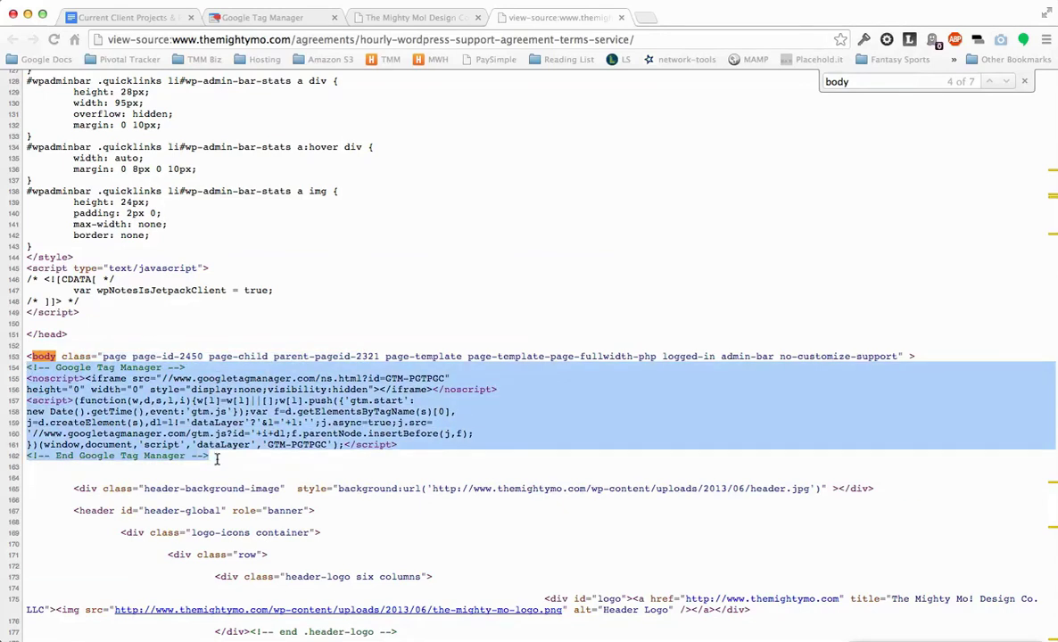